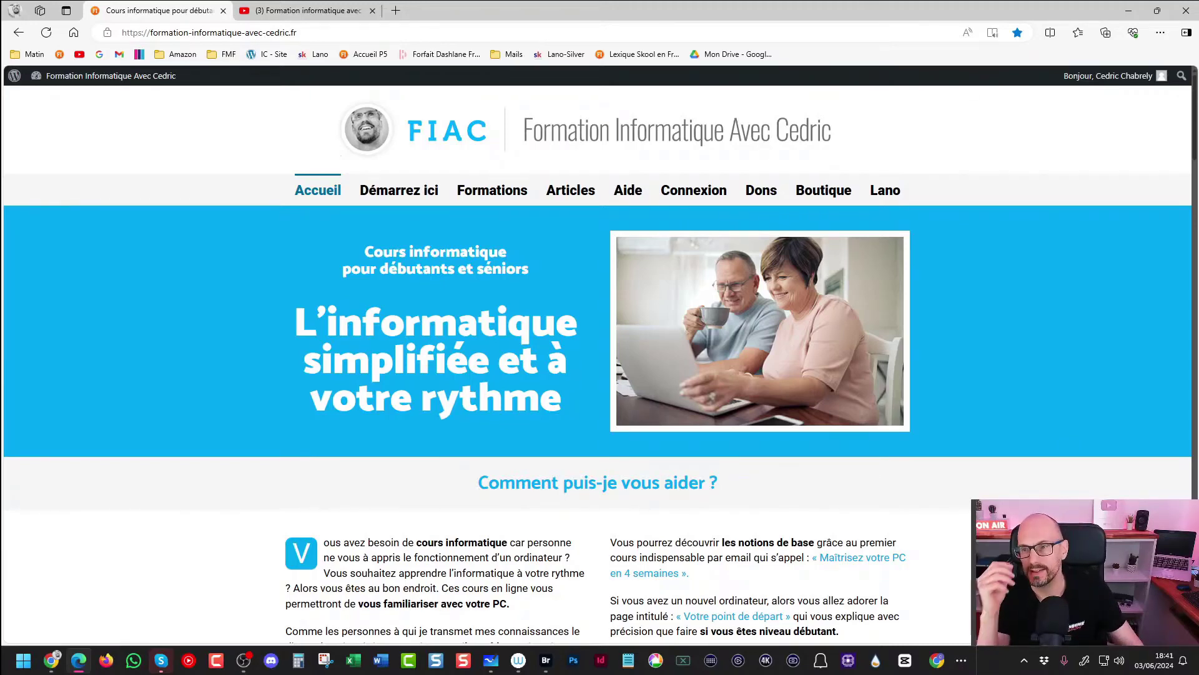
Minimise the browser and open the Images folder 2022-06-11-balade-bretagne in File Explorer, with the window placed clear of the webcam area
{"action": "left_click", "coordinate": [1130, 13]}
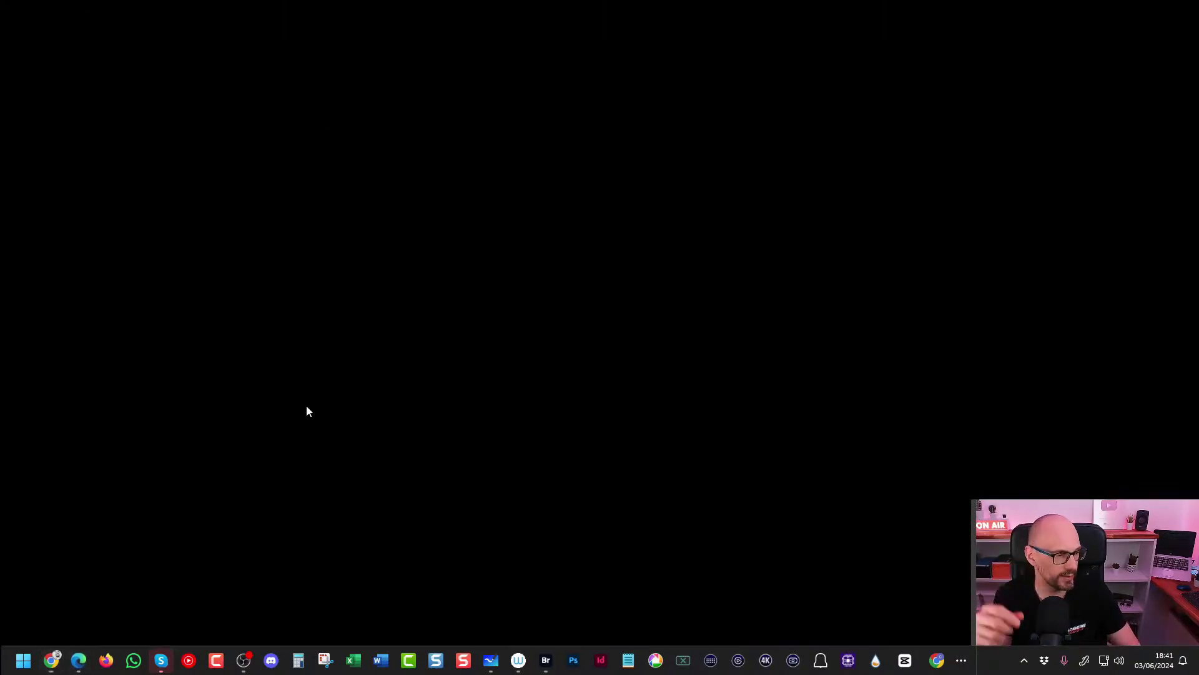
{"action": "key", "text": "super+e"}
{"action": "left_click_drag", "start_coordinate": [608, 214], "coordinate": [560, 82]}
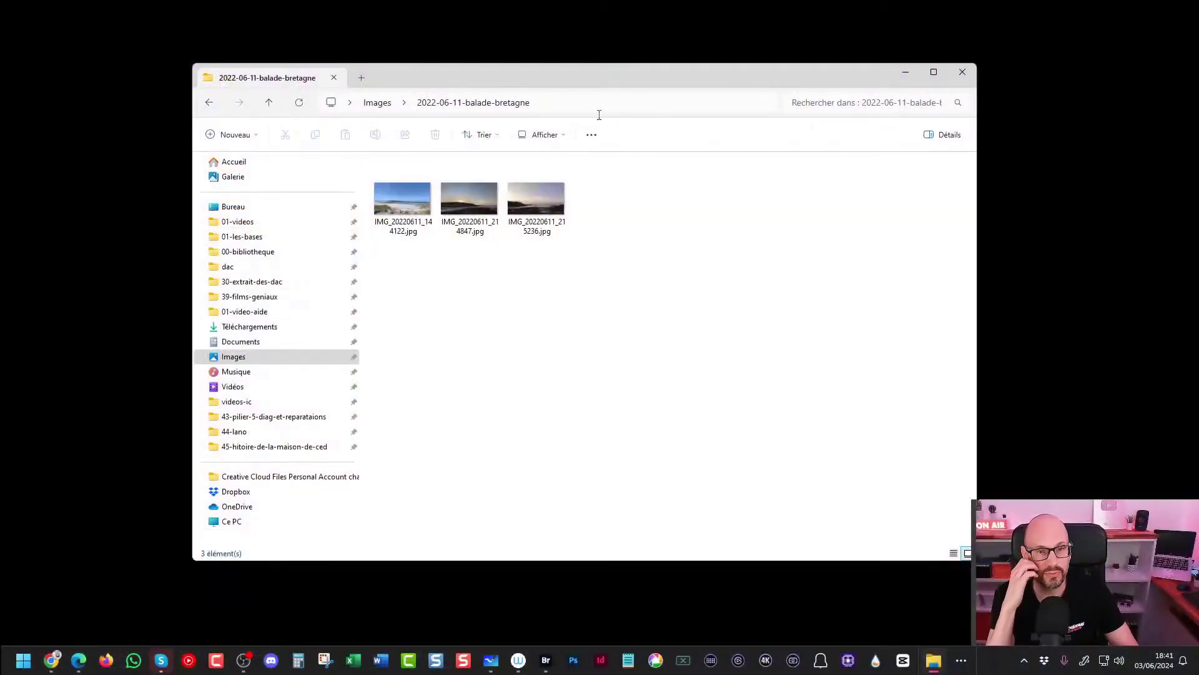
View the photos of the folder one after another in the image viewer, starting with IMG_20220611_144122.jpg, and close the viewer
{"action": "double_click", "coordinate": [402, 199]}
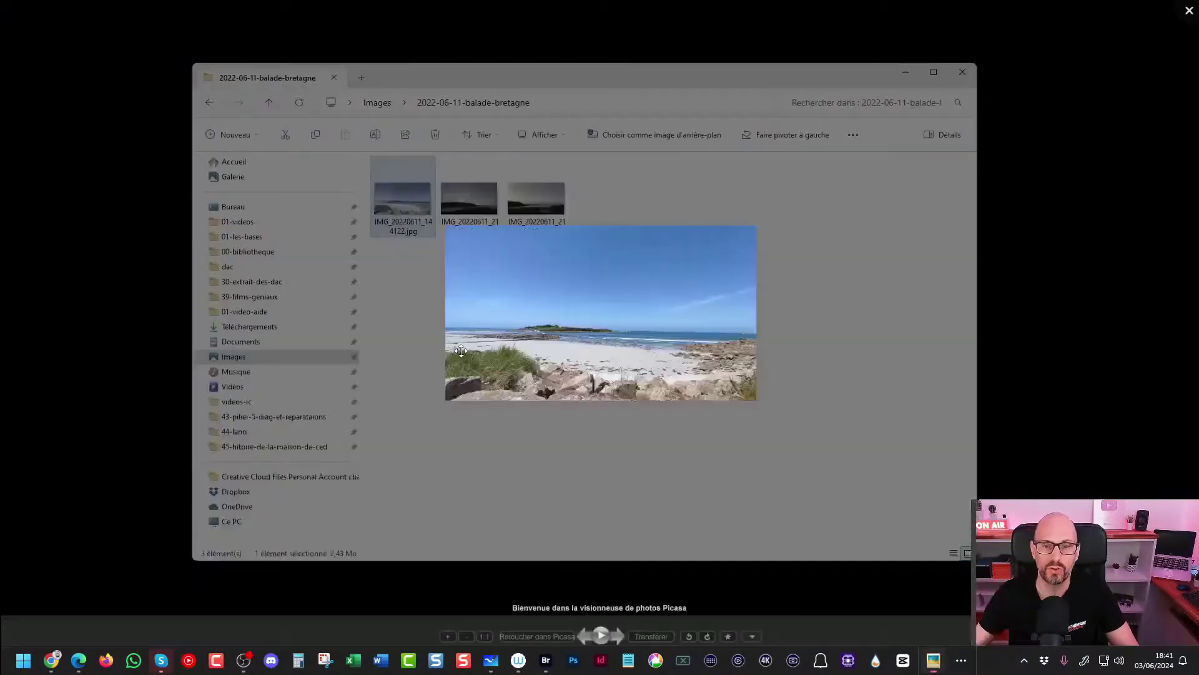
{"action": "key", "text": "Right"}
{"action": "key", "text": "Right"}
{"action": "key", "text": "Escape"}
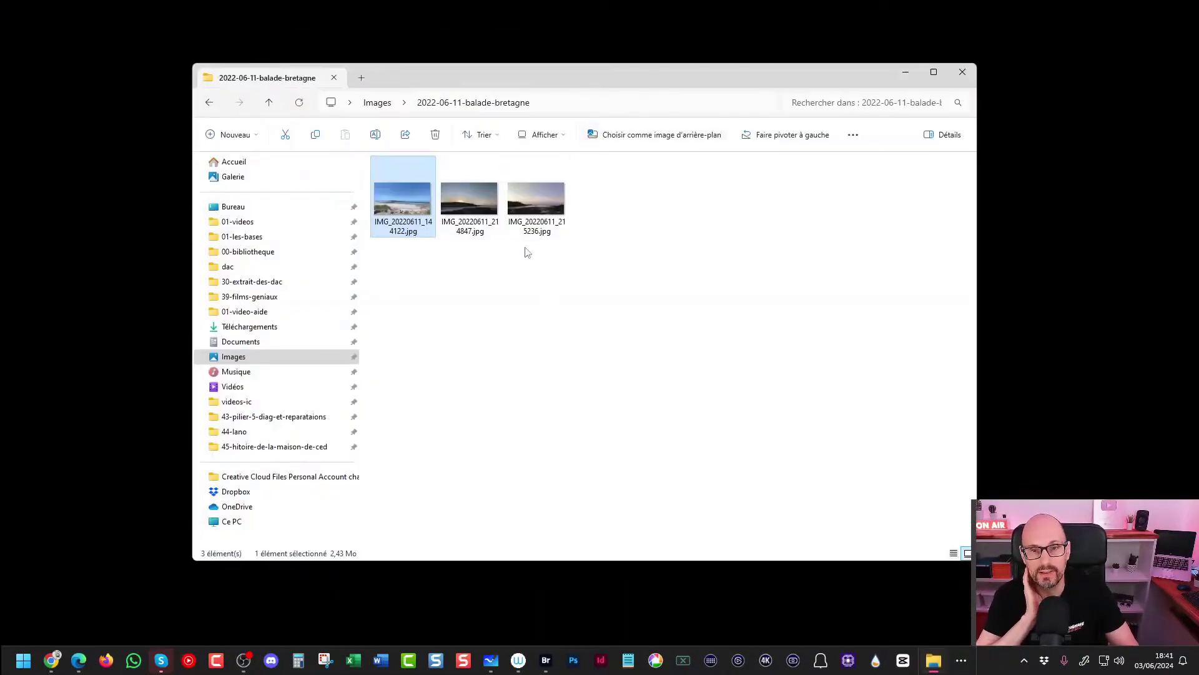
Show the 2022-06-11-balade-bretagne folder in Details view sorted by date, newest first, and close the window
{"action": "left_click", "coordinate": [560, 136]}
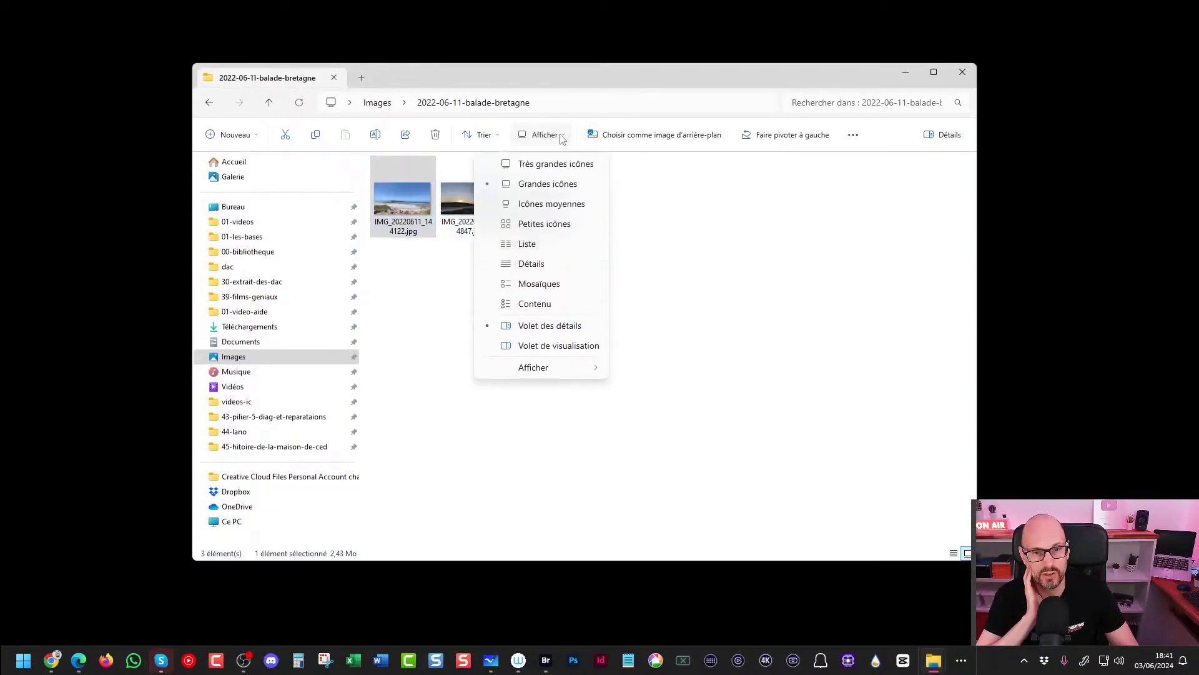
{"action": "left_click", "coordinate": [532, 265]}
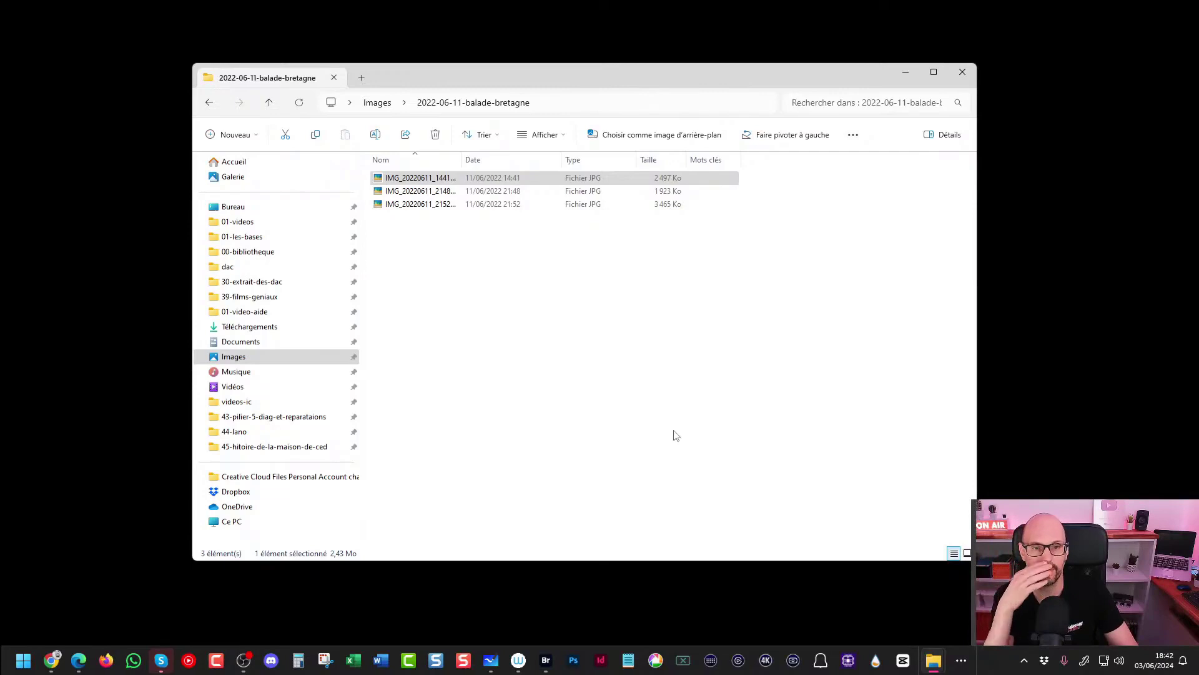
{"action": "left_click", "coordinate": [475, 180]}
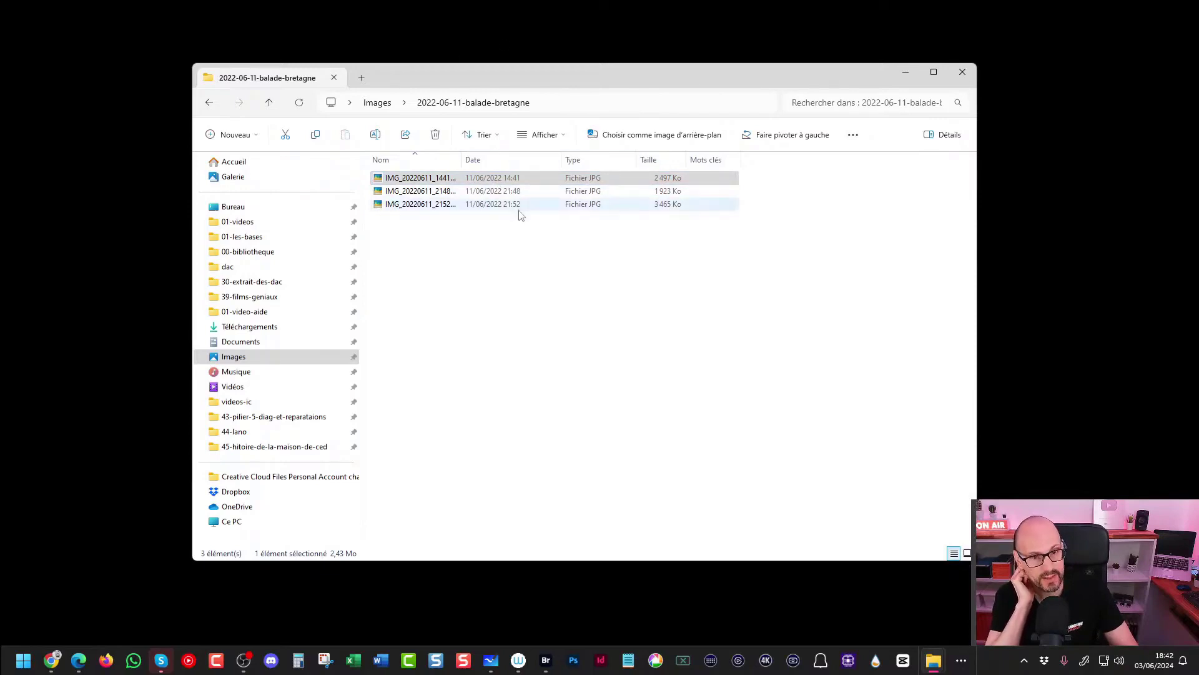
{"action": "left_click", "coordinate": [510, 164]}
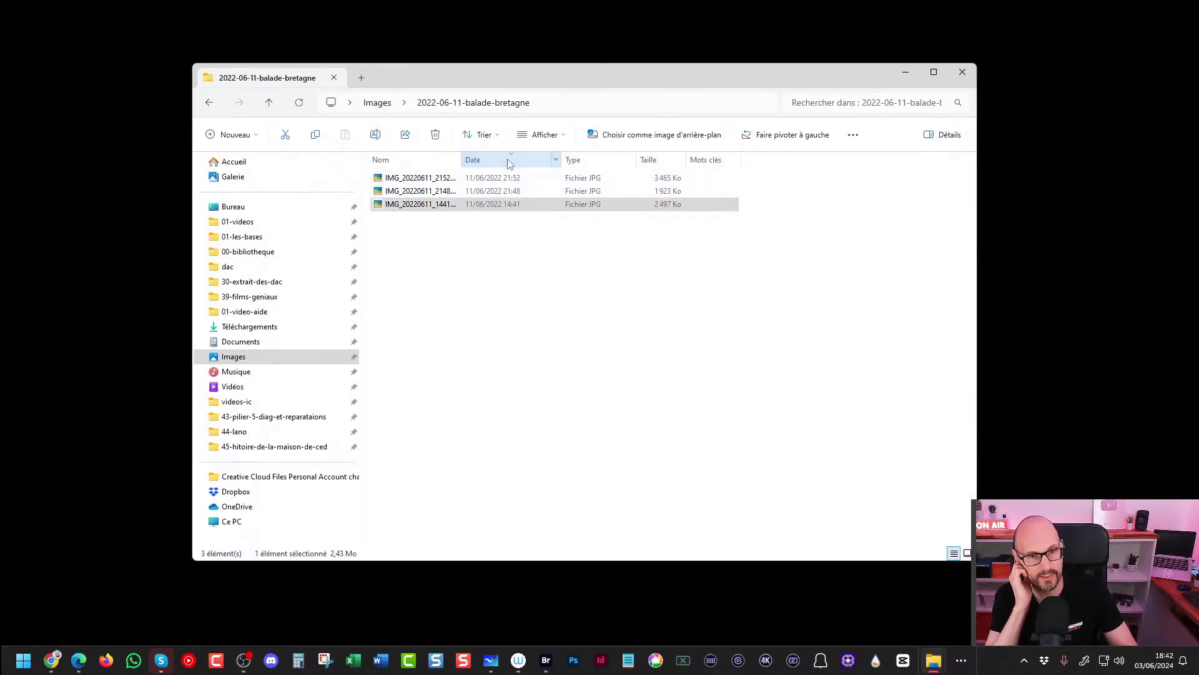
{"action": "left_click", "coordinate": [520, 208]}
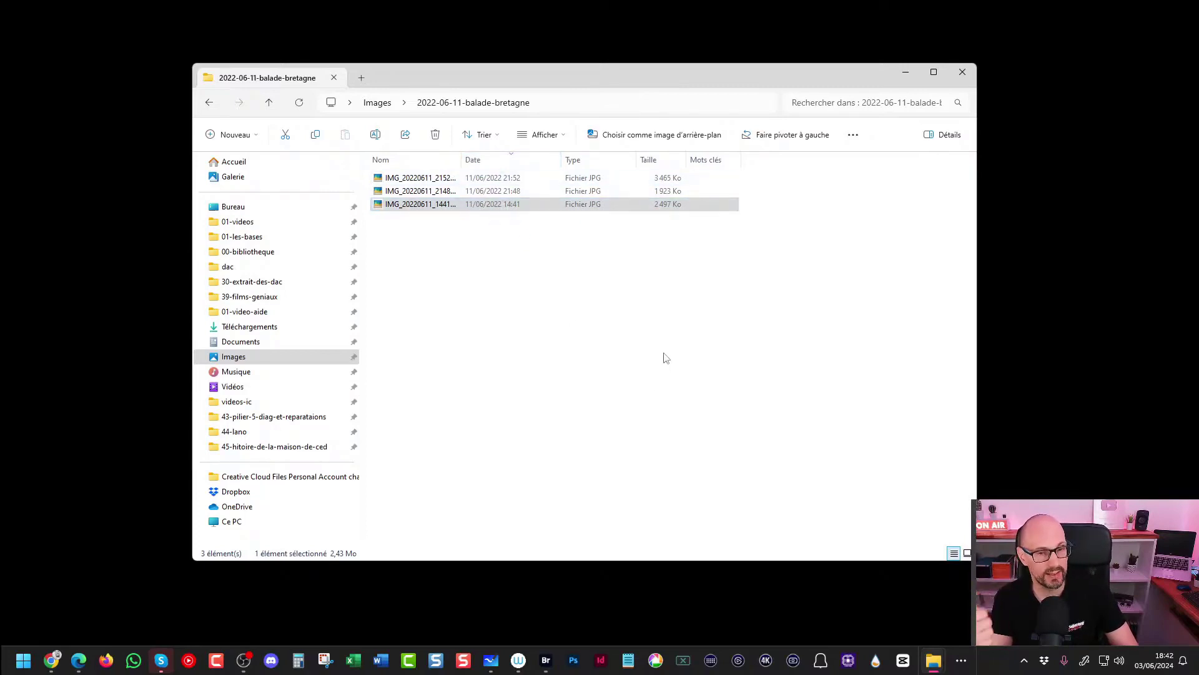
{"action": "left_click", "coordinate": [962, 73]}
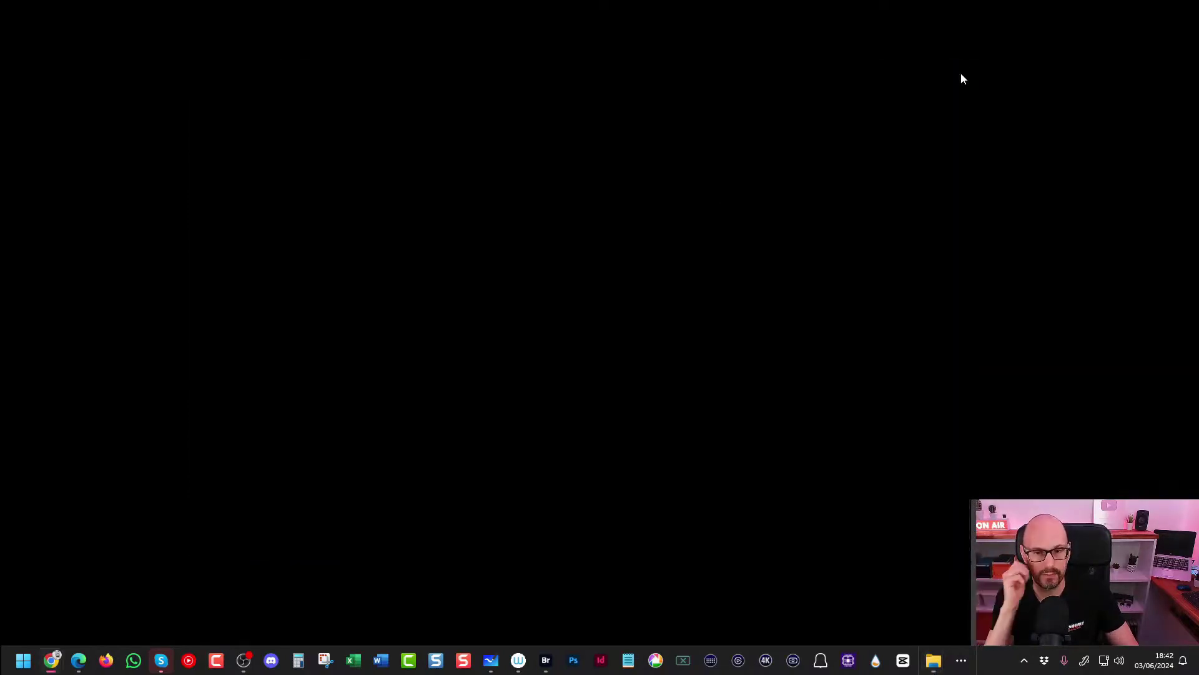
Reopen the 2022-06-11-balade-bretagne folder in Images to check its display mode
{"action": "key", "text": "super+e"}
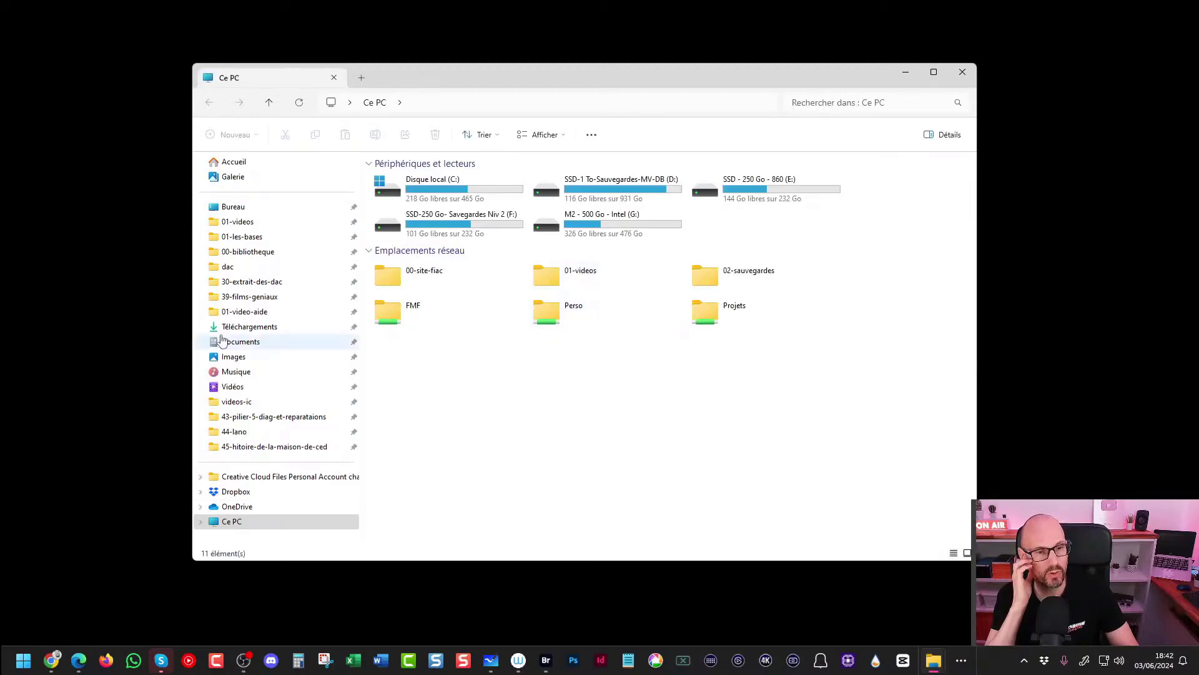
{"action": "left_click", "coordinate": [233, 357]}
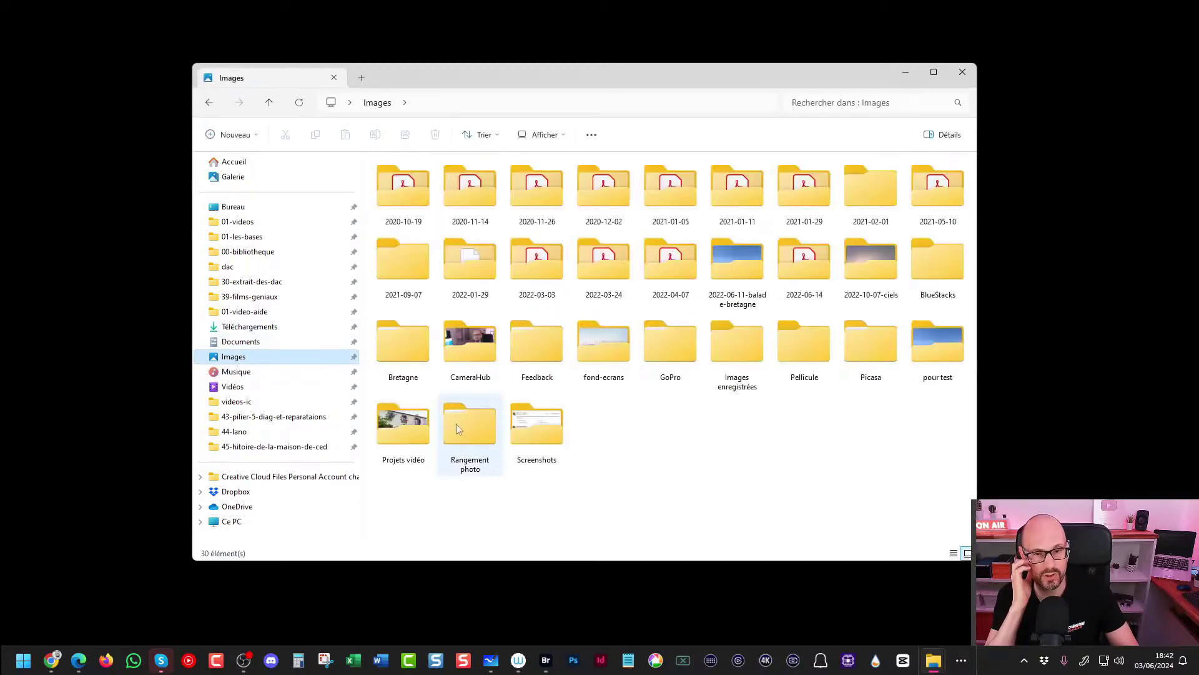
{"action": "double_click", "coordinate": [738, 267]}
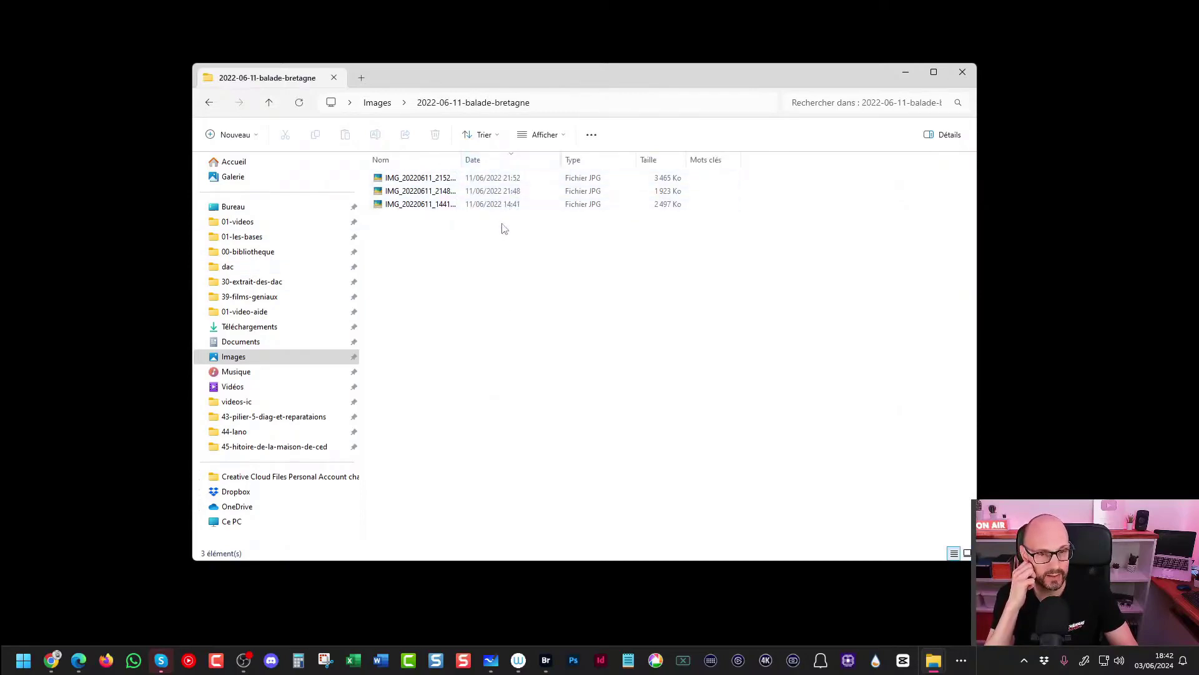
Show the 2022-10-07-ciels folder in Details view sorted by date, newest first, and close the window
{"action": "left_click", "coordinate": [387, 104]}
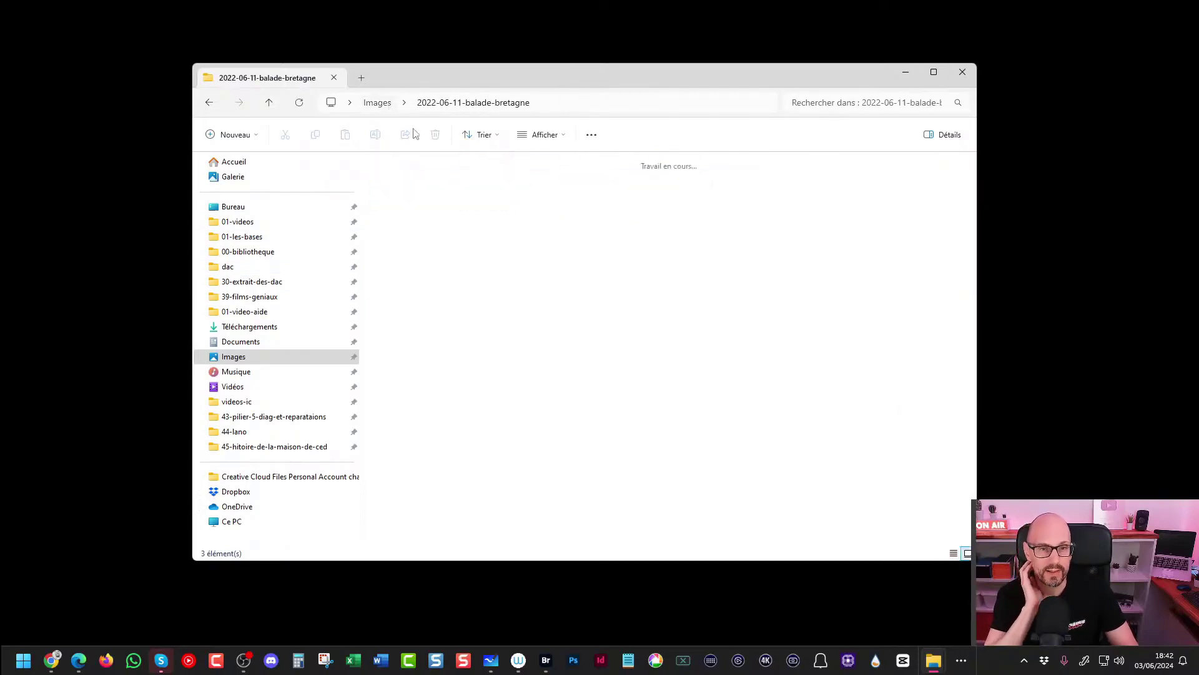
{"action": "double_click", "coordinate": [861, 294]}
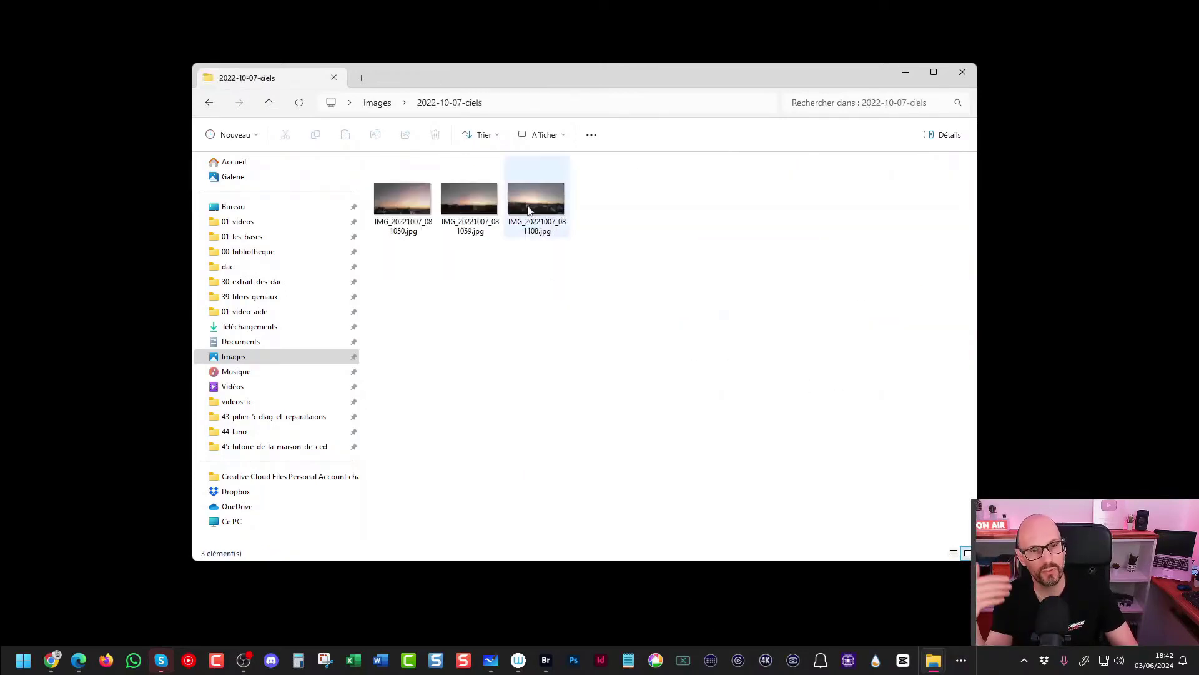
{"action": "left_click", "coordinate": [565, 135]}
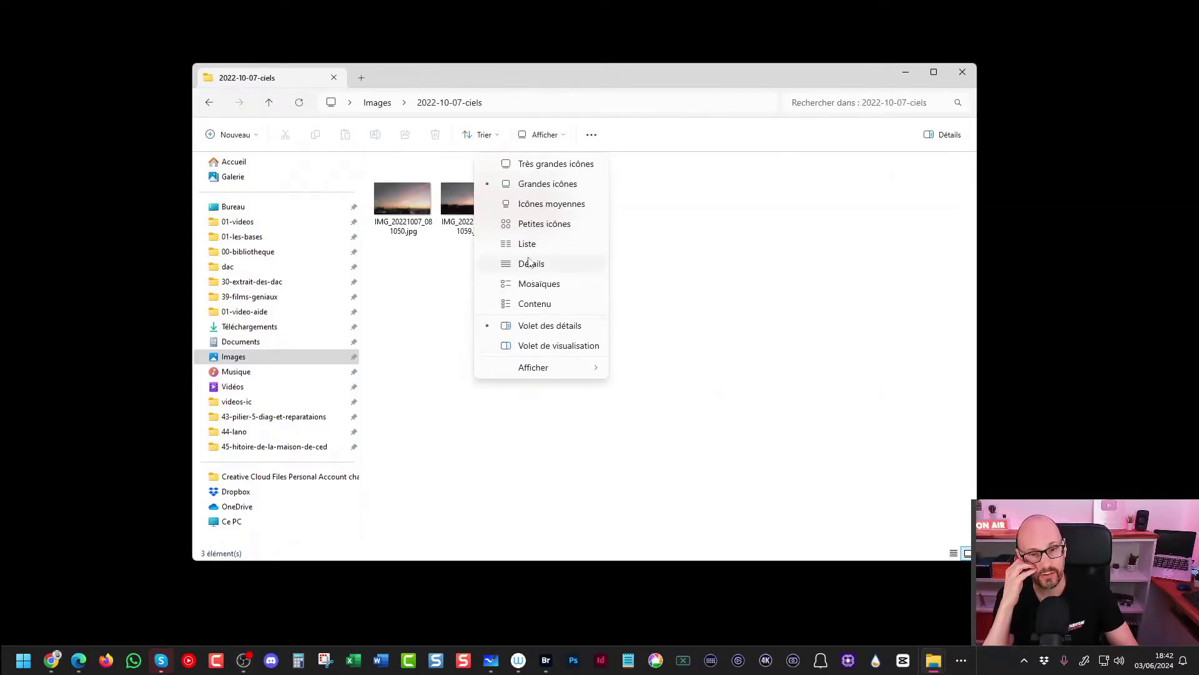
{"action": "left_click", "coordinate": [529, 263]}
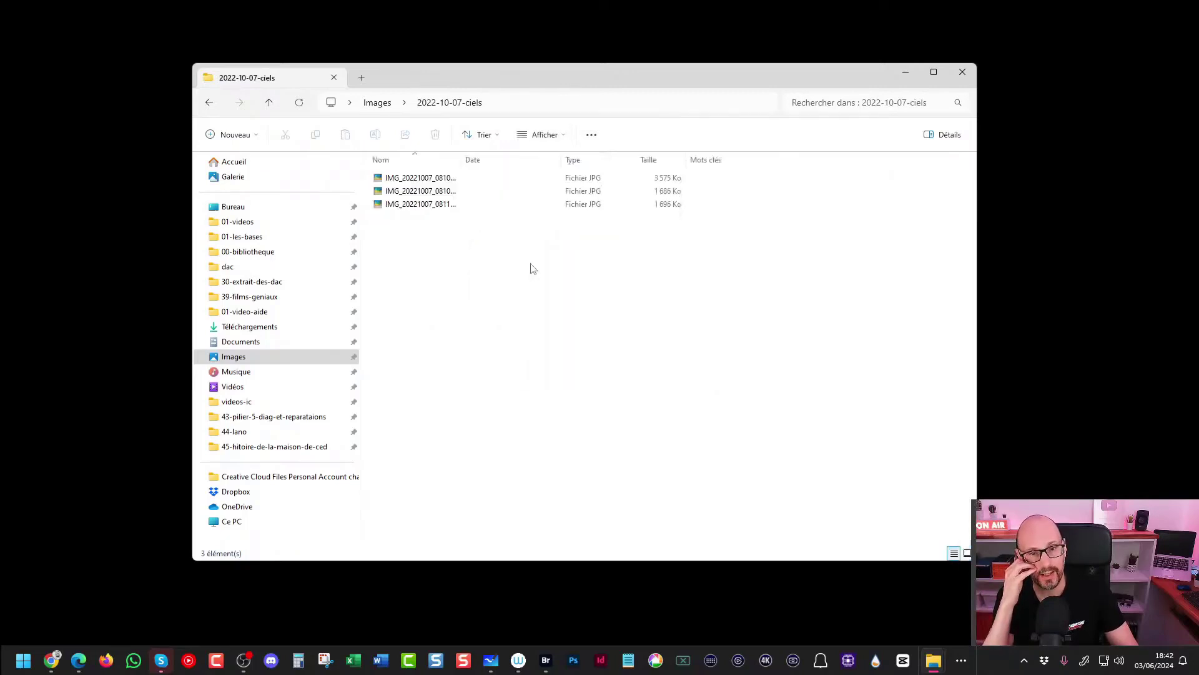
{"action": "left_click", "coordinate": [500, 160]}
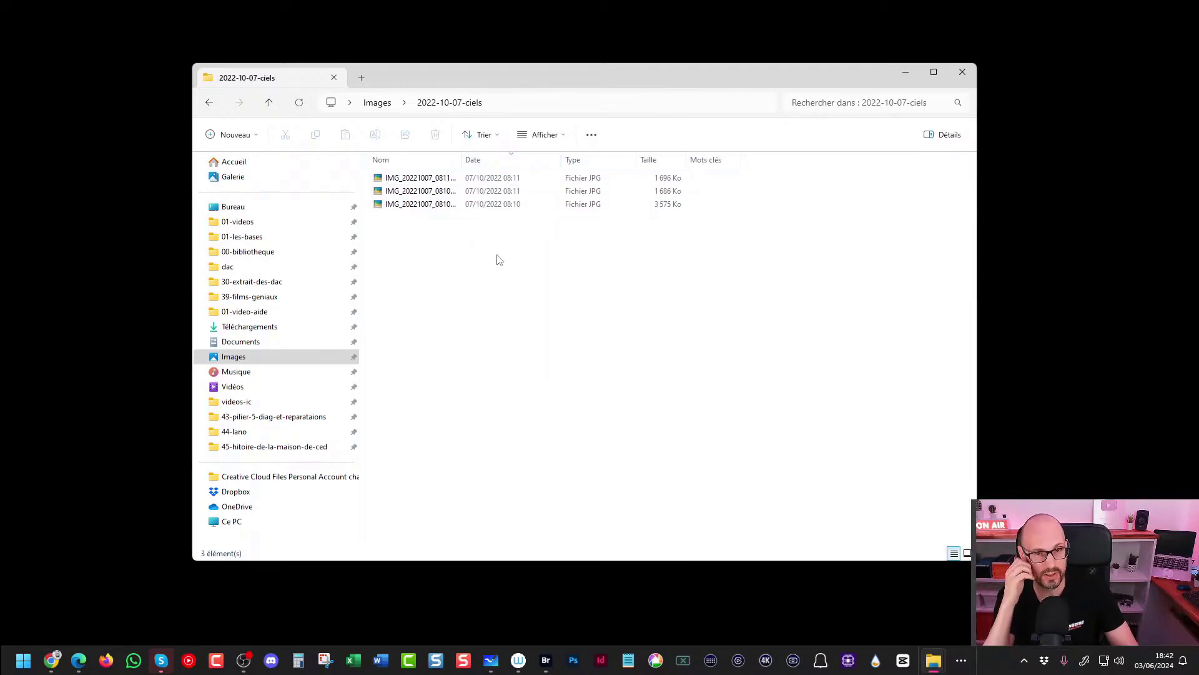
{"action": "left_click", "coordinate": [962, 74]}
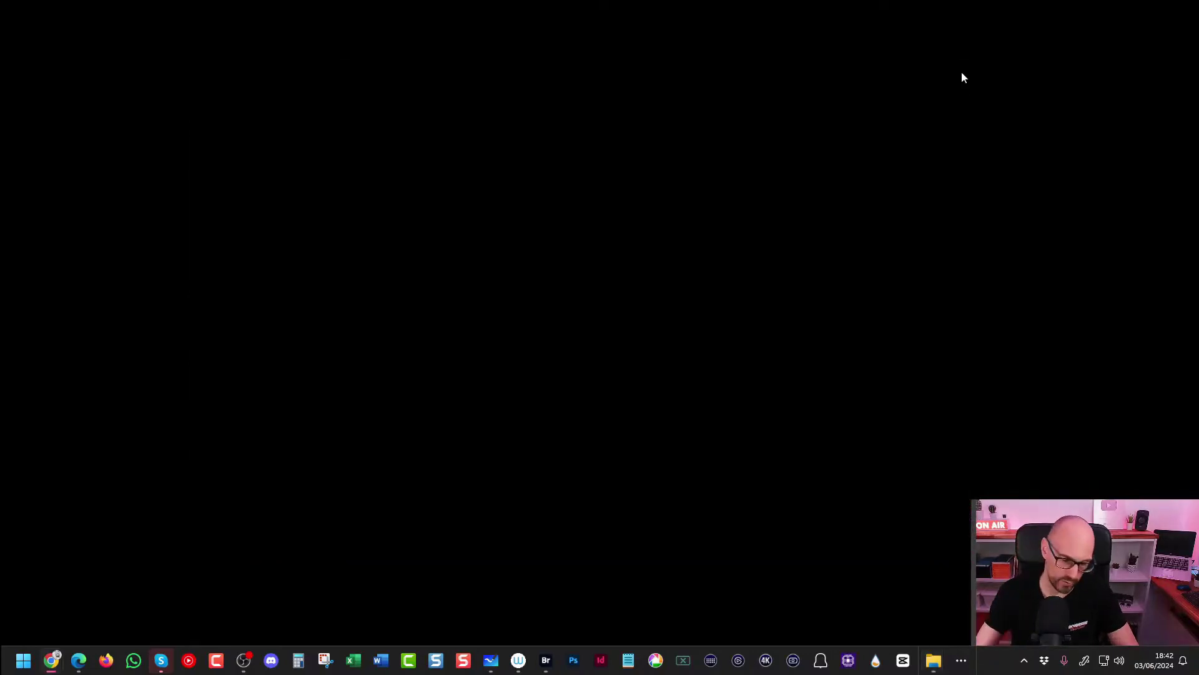
Reopen the 2022-06-11-balade-bretagne and 2022-10-07-ciels folders to check their display modes, and return to Images
{"action": "key", "text": "super+e"}
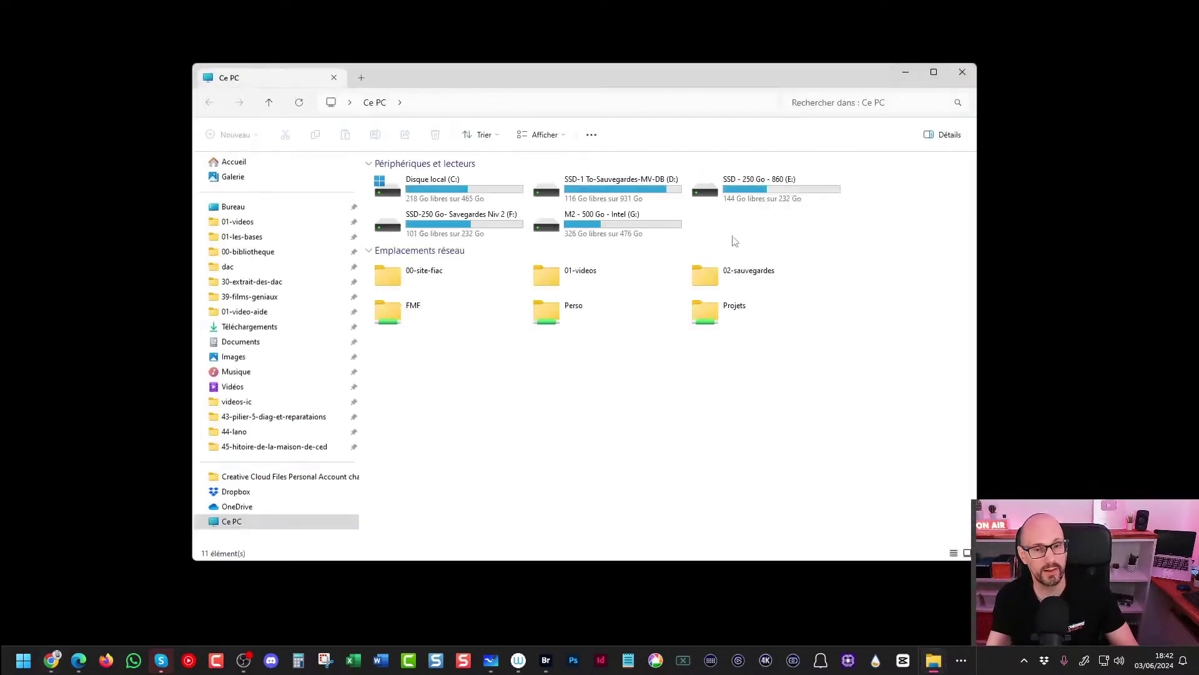
{"action": "left_click", "coordinate": [258, 363]}
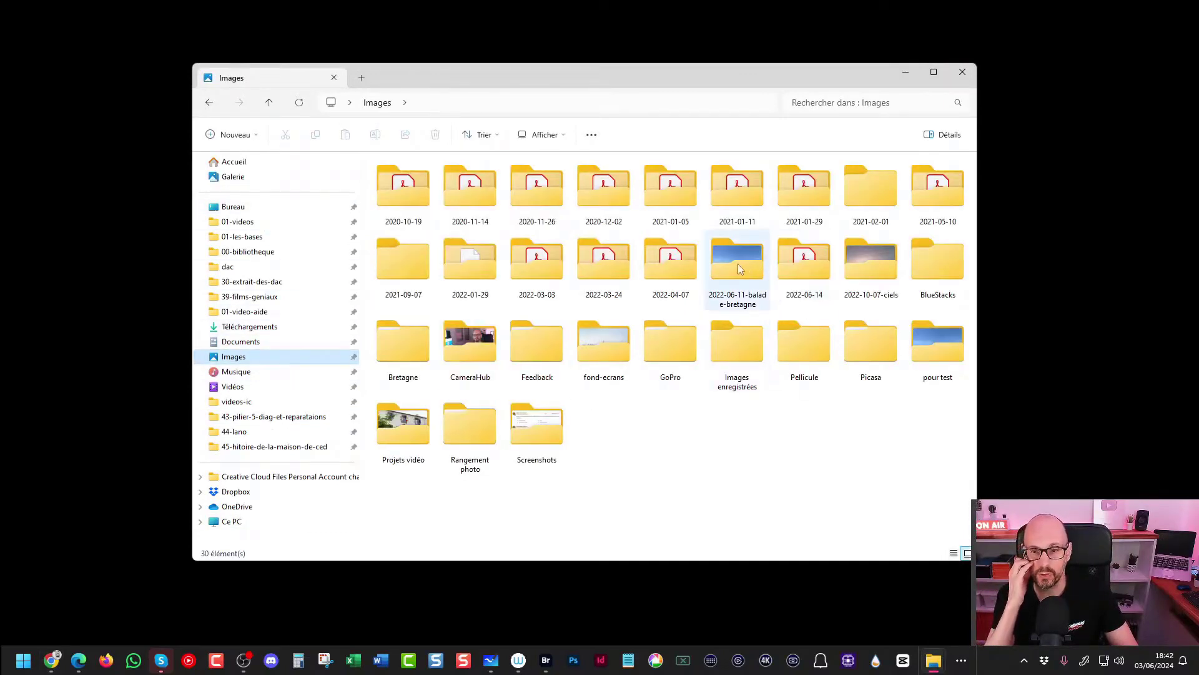
{"action": "left_click", "coordinate": [743, 282]}
{"action": "double_click", "coordinate": [744, 283]}
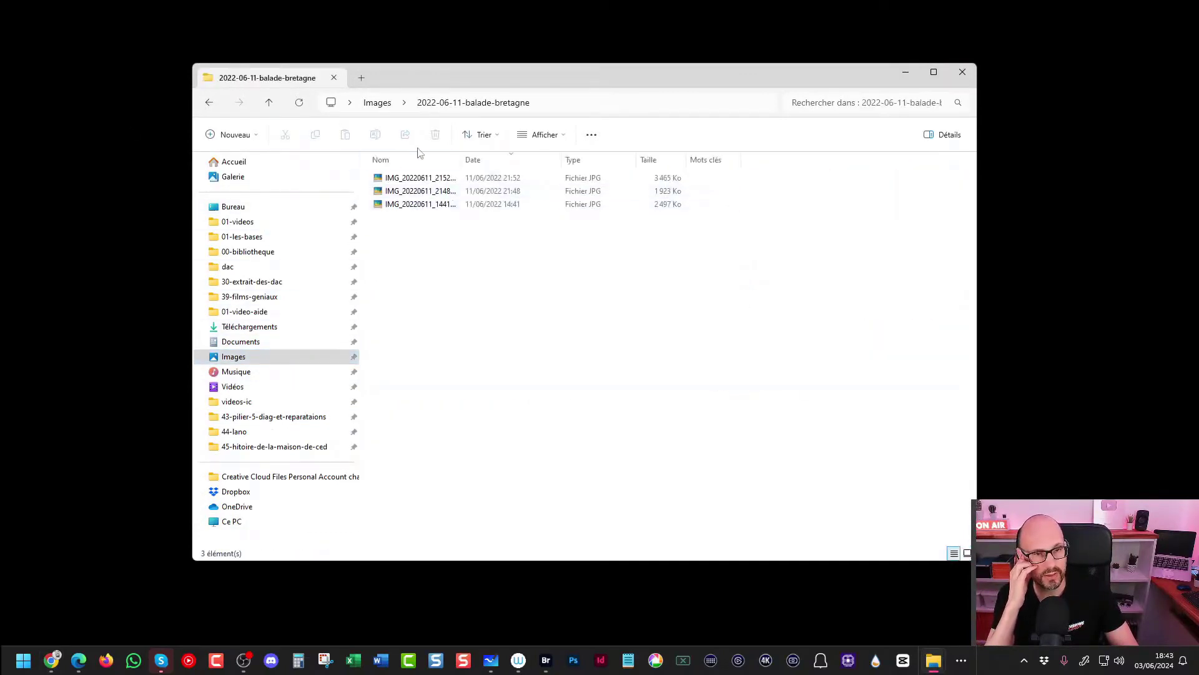
{"action": "left_click", "coordinate": [378, 103]}
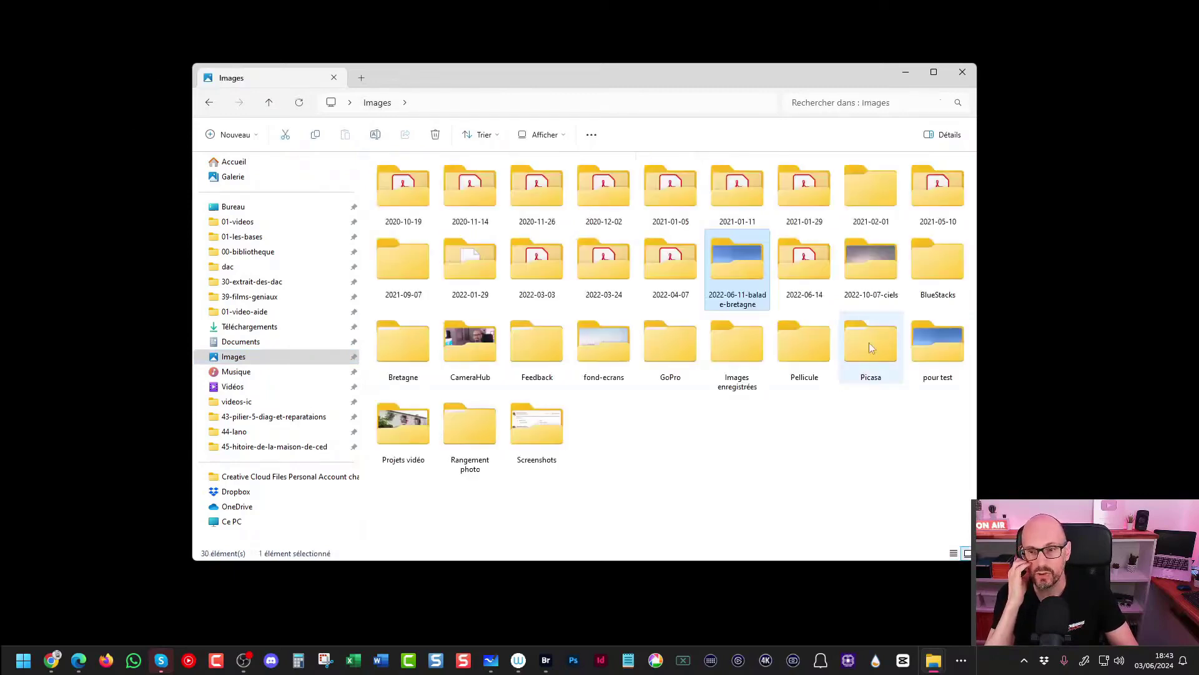
{"action": "double_click", "coordinate": [871, 266]}
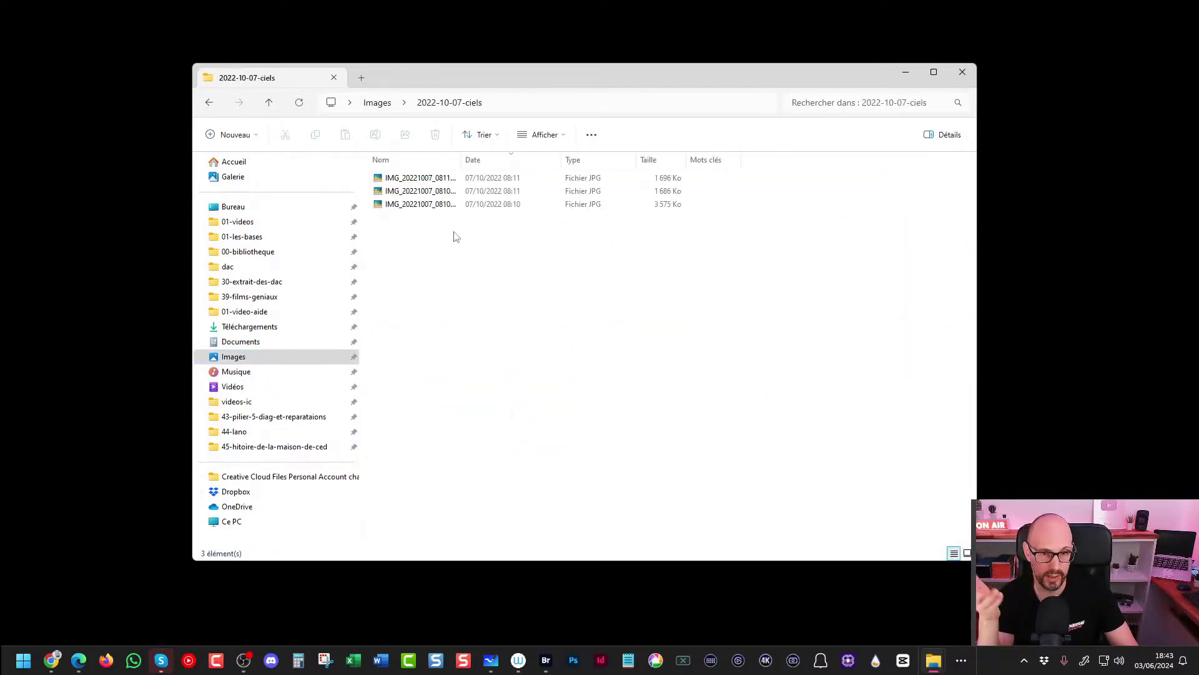
{"action": "left_click", "coordinate": [377, 102]}
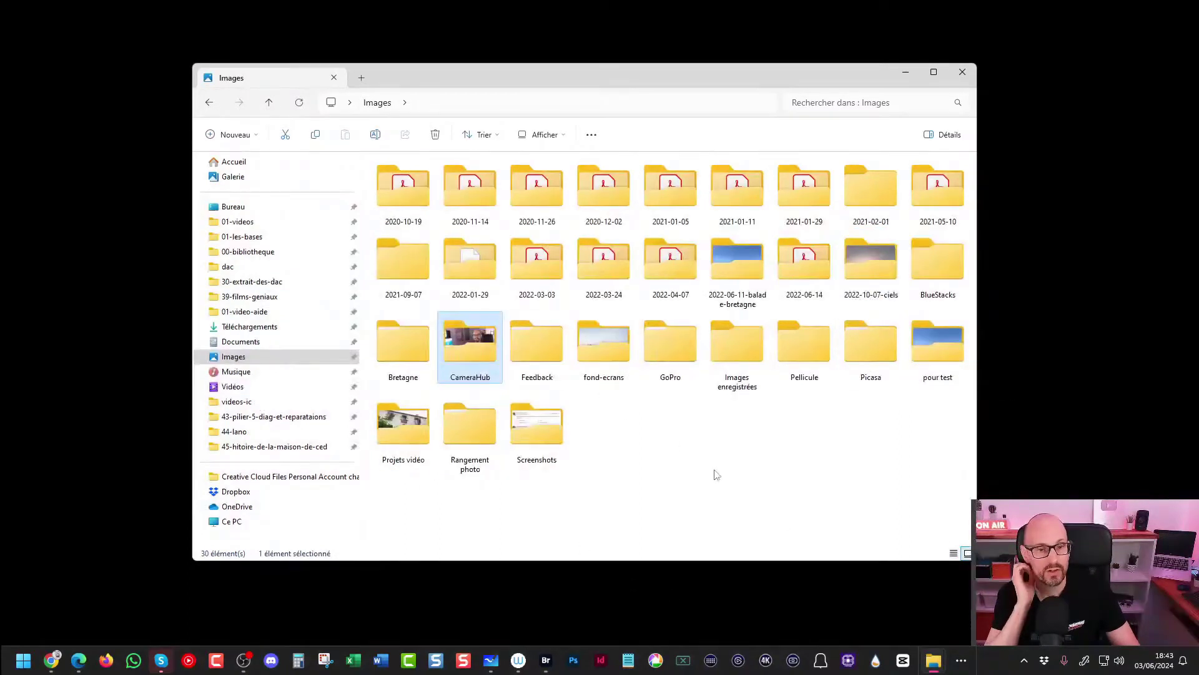
Check how the CameraHub and fond-ecrans folders in Images display their files, and return to Images
{"action": "double_click", "coordinate": [493, 361]}
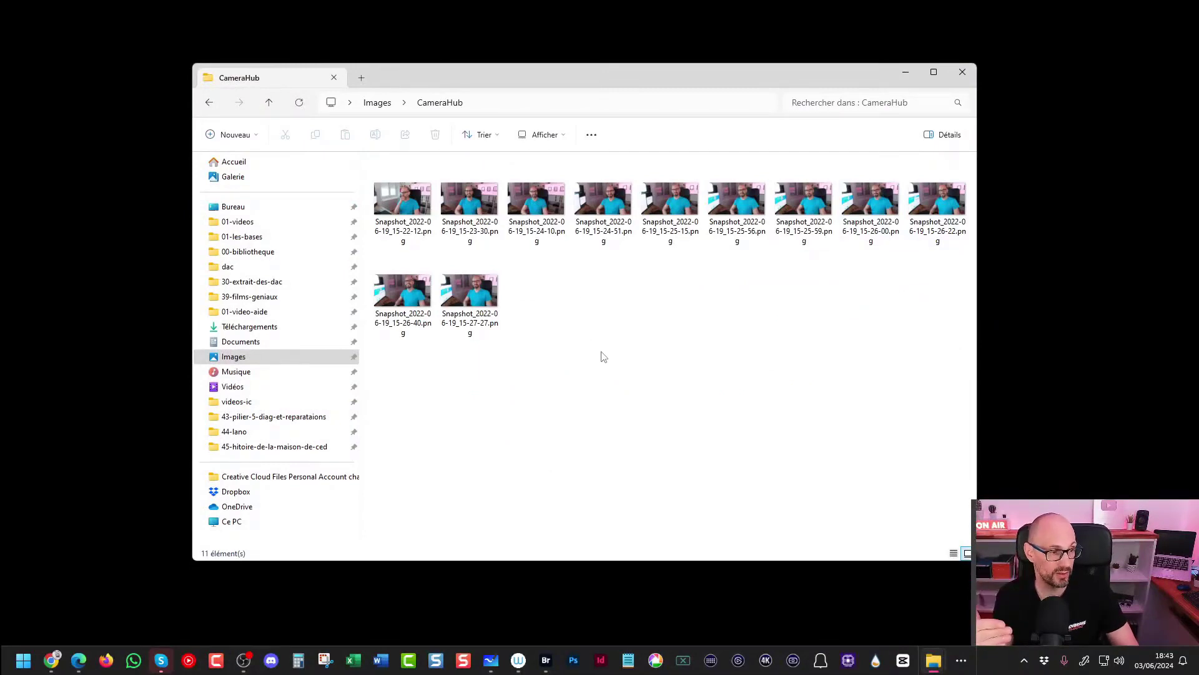
{"action": "key", "text": "alt+Up"}
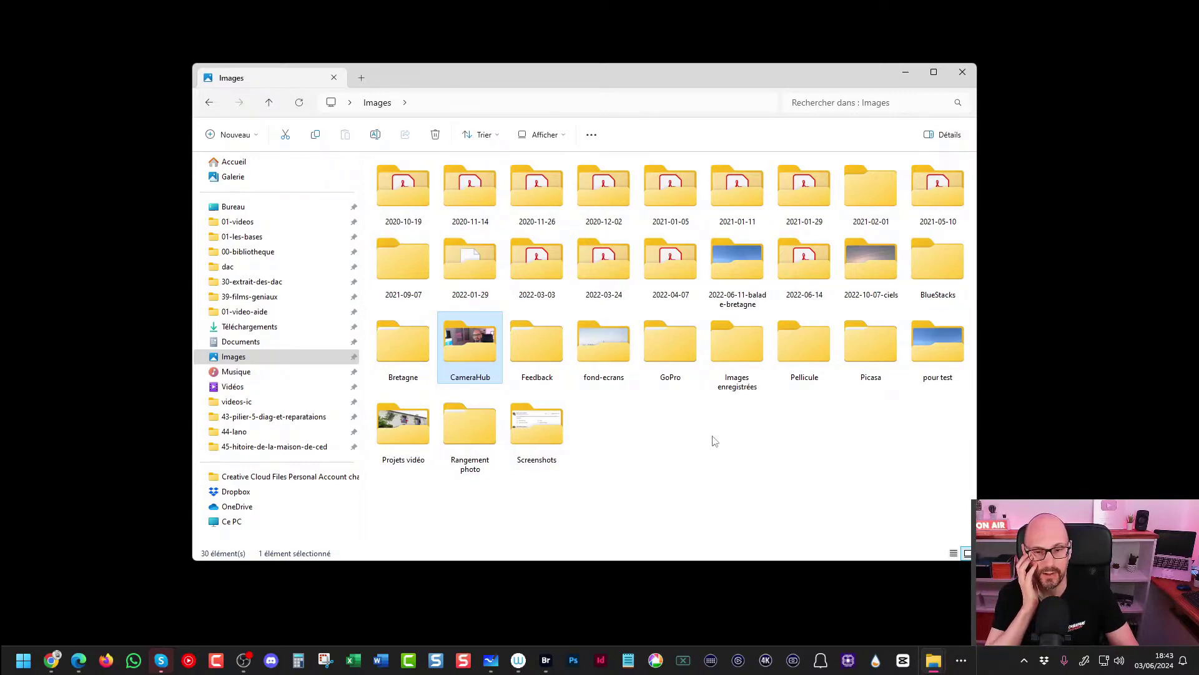
{"action": "double_click", "coordinate": [602, 344]}
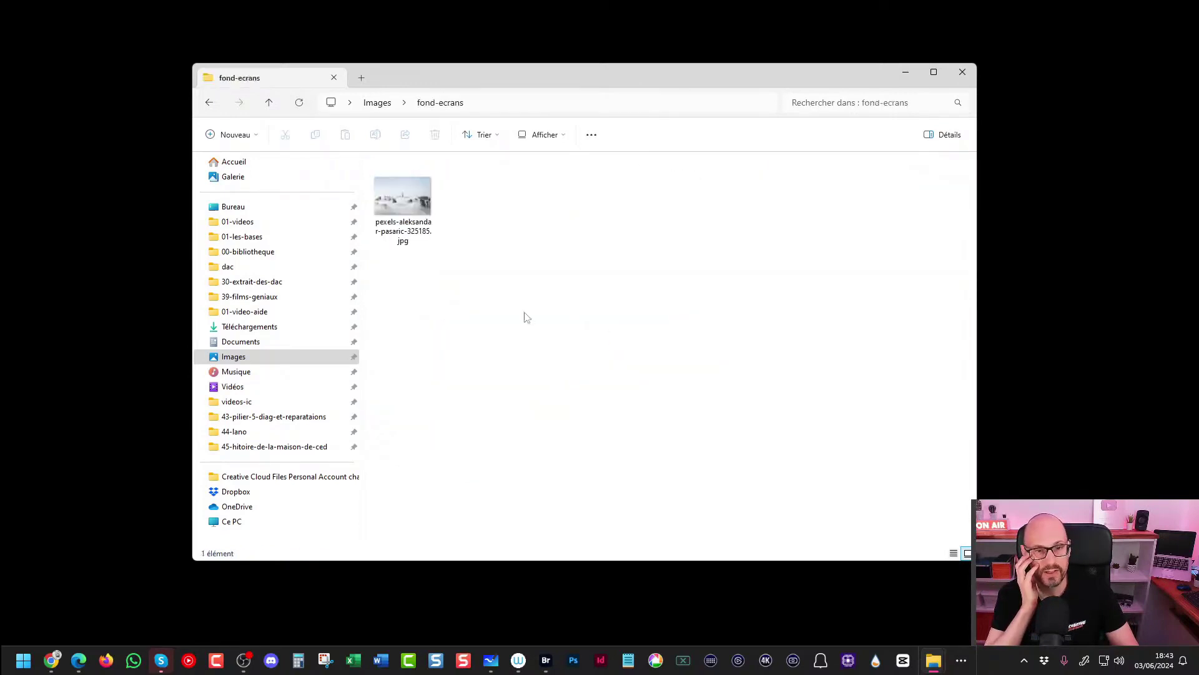
{"action": "key", "text": "alt+Left"}
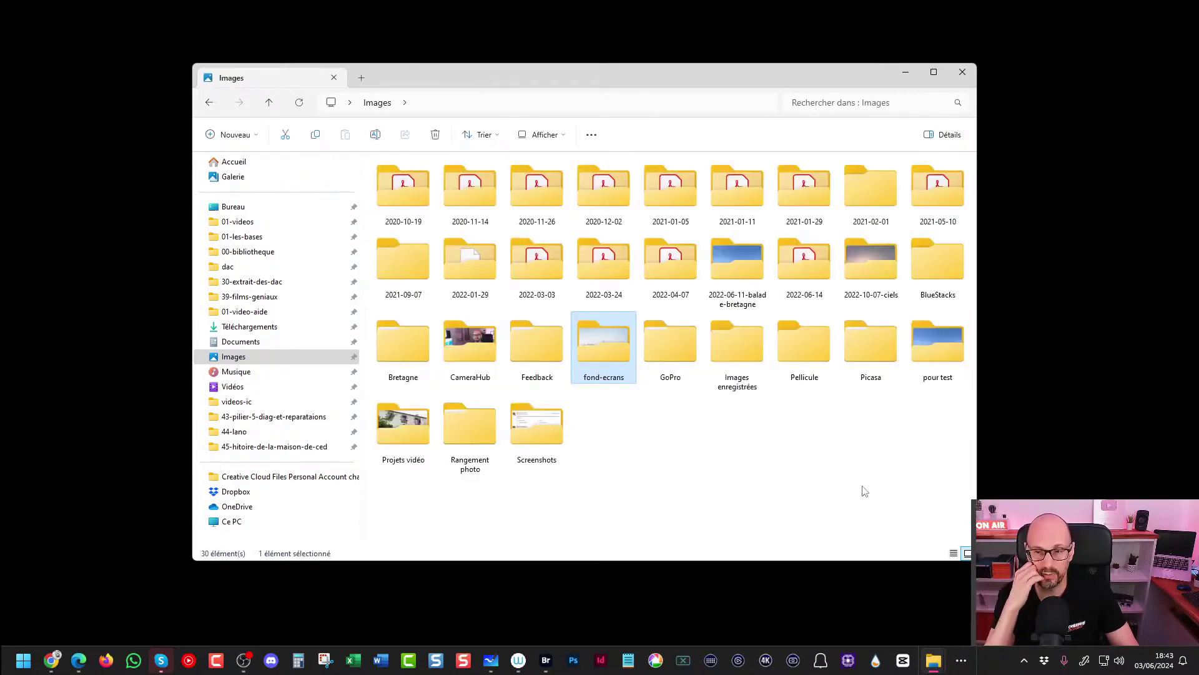
Show the contents of the 2022-10-07-ciels folder as very large icons
{"action": "double_click", "coordinate": [867, 261]}
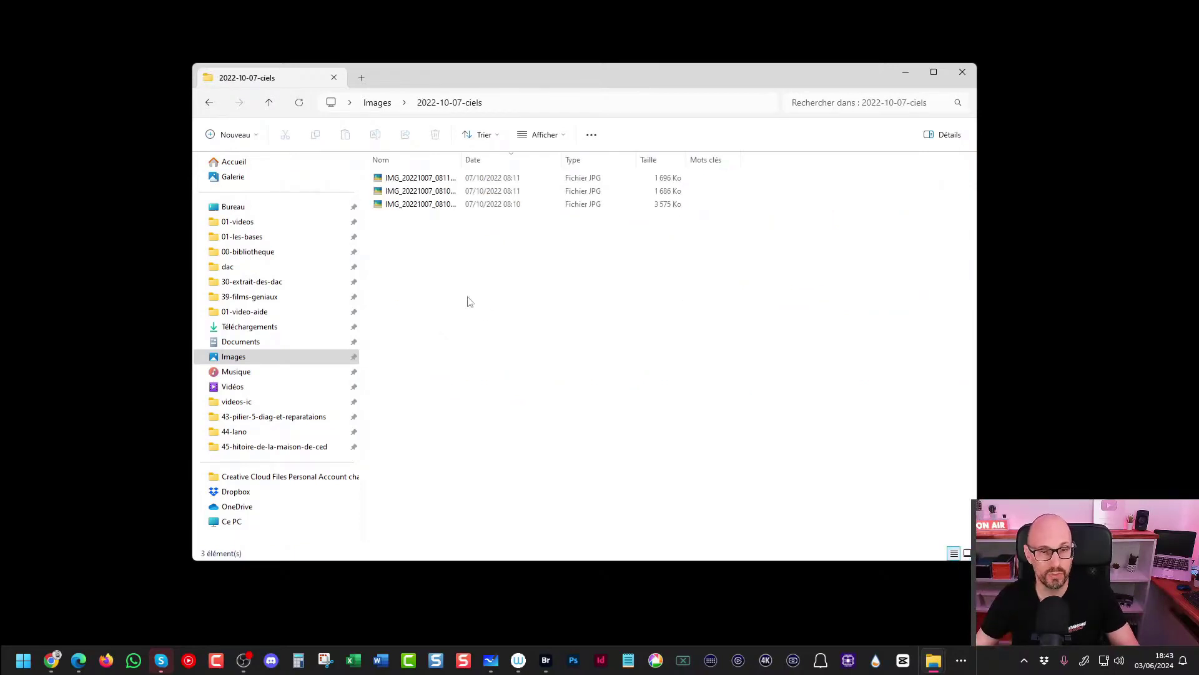
{"action": "left_click", "coordinate": [542, 134]}
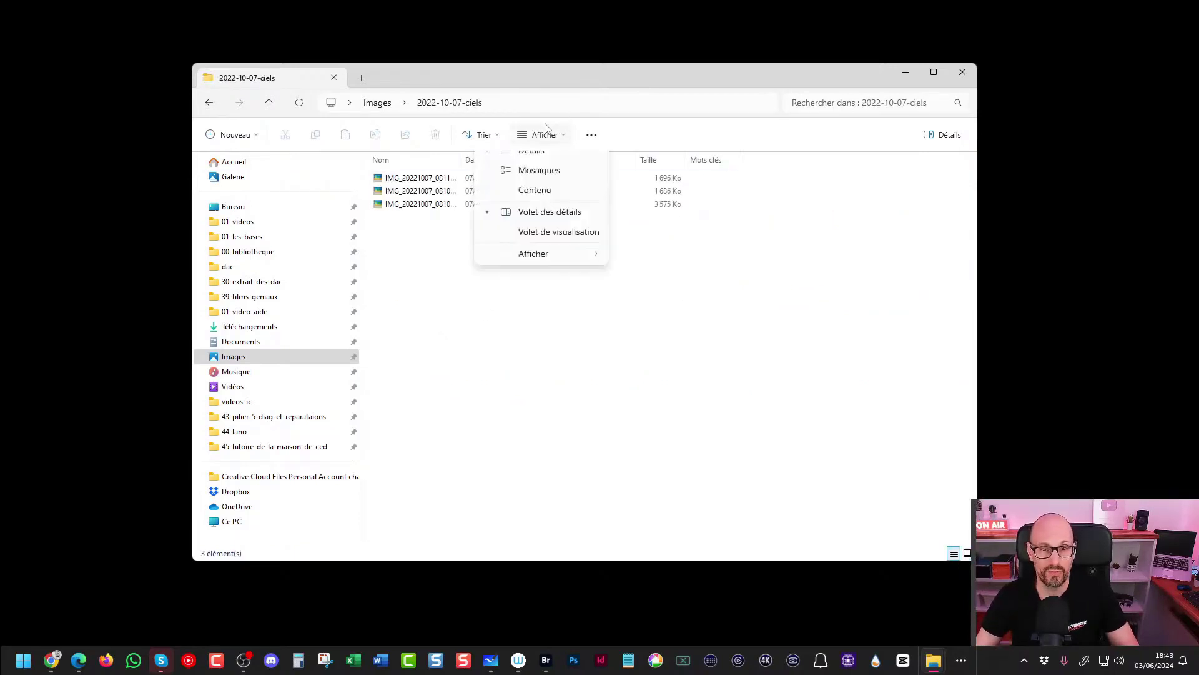
{"action": "left_click", "coordinate": [534, 182]}
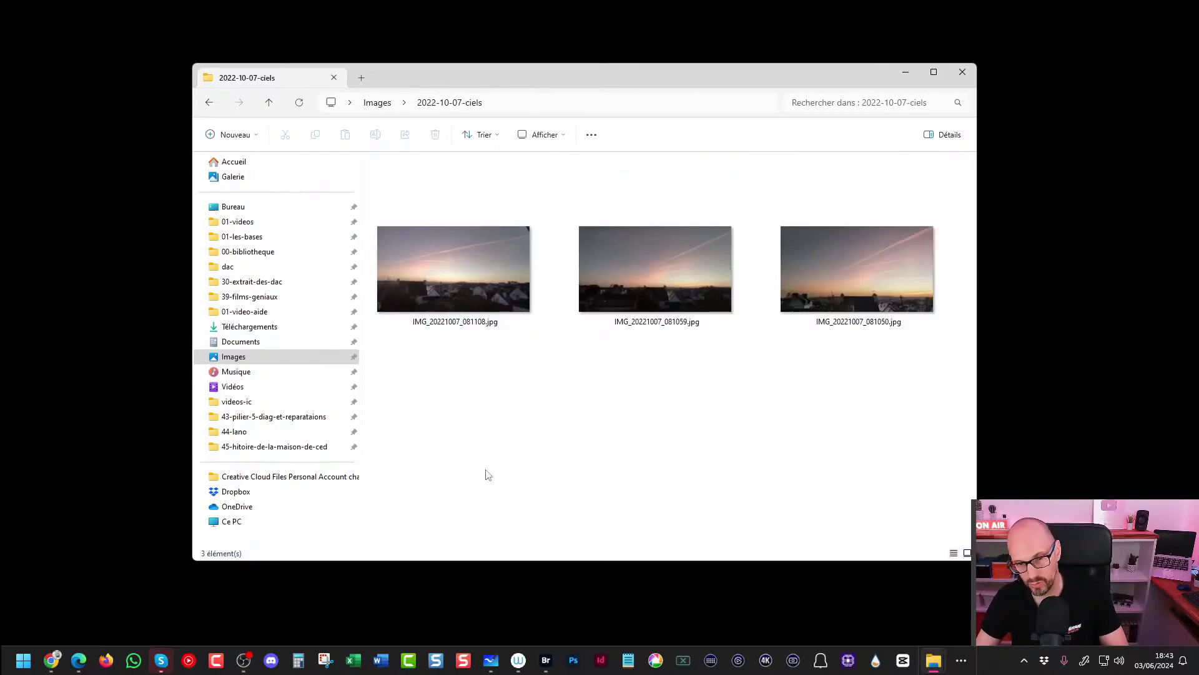
Create three new folders named 01, 02 and 03 inside 2022-10-07-ciels
{"action": "key", "text": "ctrl+shift+n"}
{"action": "type", "text": "01"}
{"action": "key", "text": "Return"}
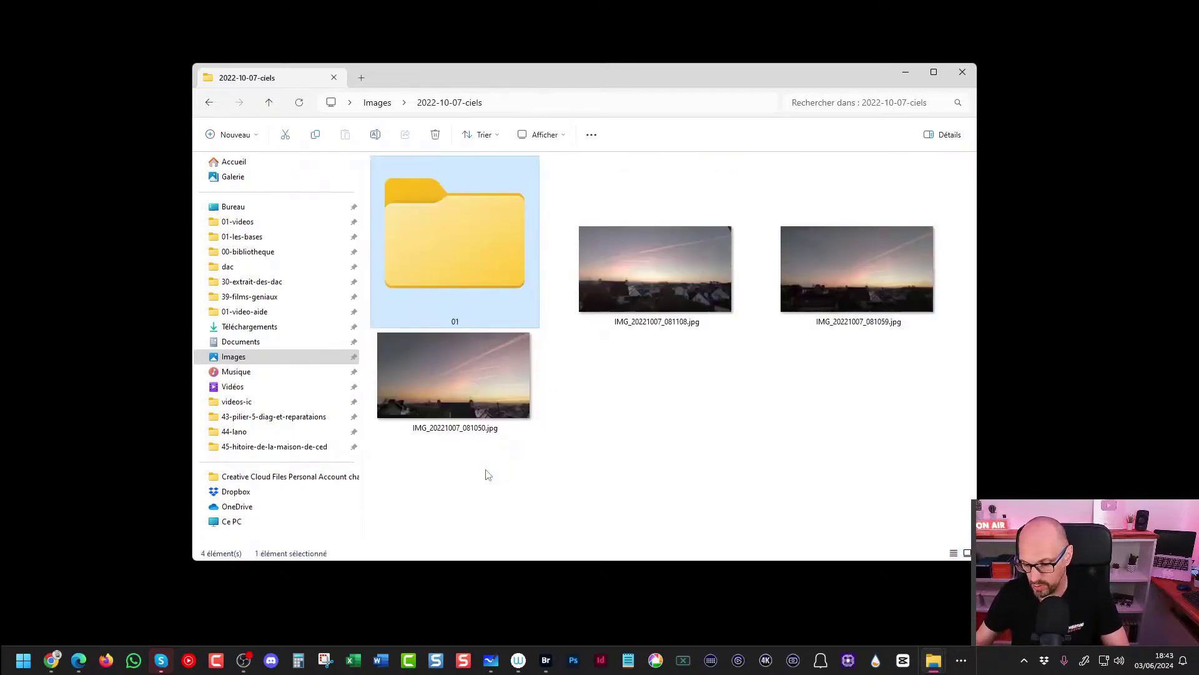
{"action": "key", "text": "ctrl+shift+n"}
{"action": "type", "text": "02"}
{"action": "key", "text": "Return"}
{"action": "key", "text": "ctrl+shift+n"}
{"action": "type", "text": "03"}
{"action": "key", "text": "Return"}
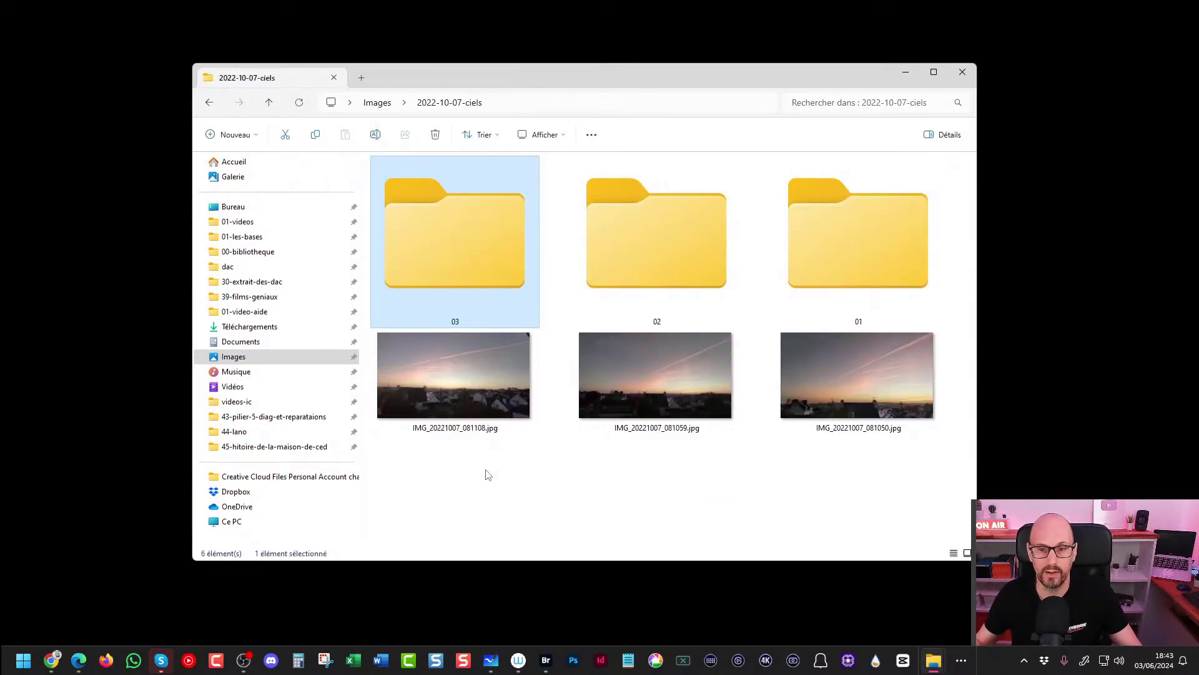
{"action": "left_click", "coordinate": [462, 395], "text": "ctrl"}
{"action": "left_click_drag", "start_coordinate": [463, 396], "coordinate": [455, 241]}
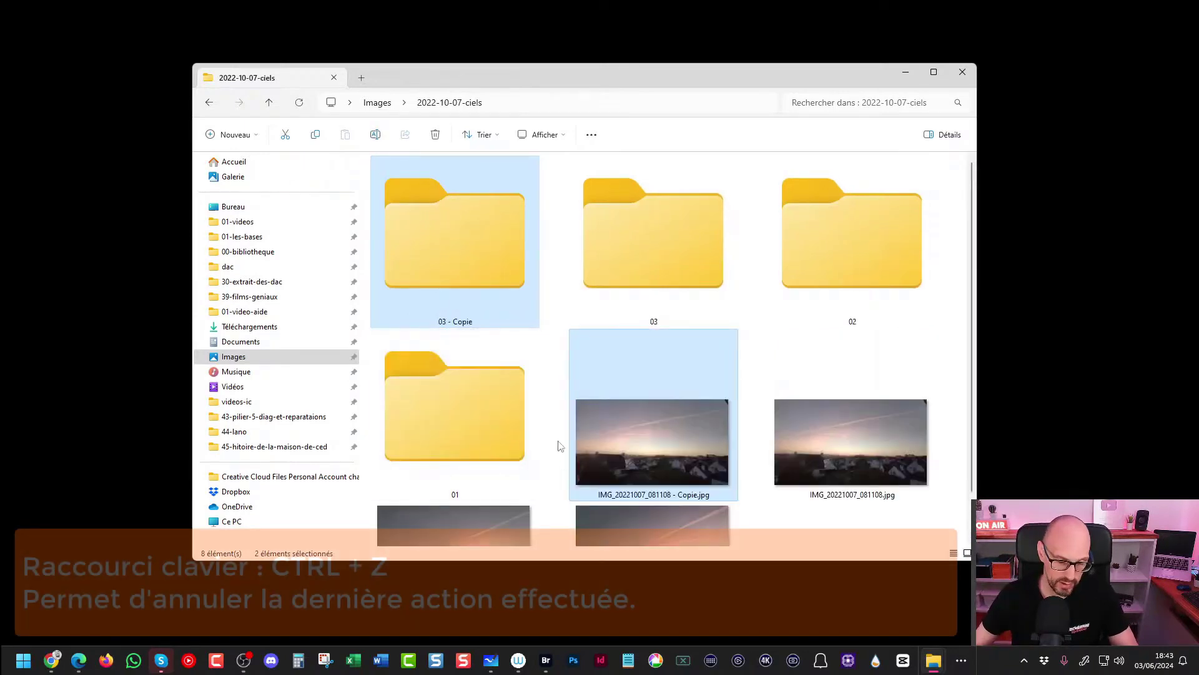
{"action": "key", "text": "ctrl+z"}
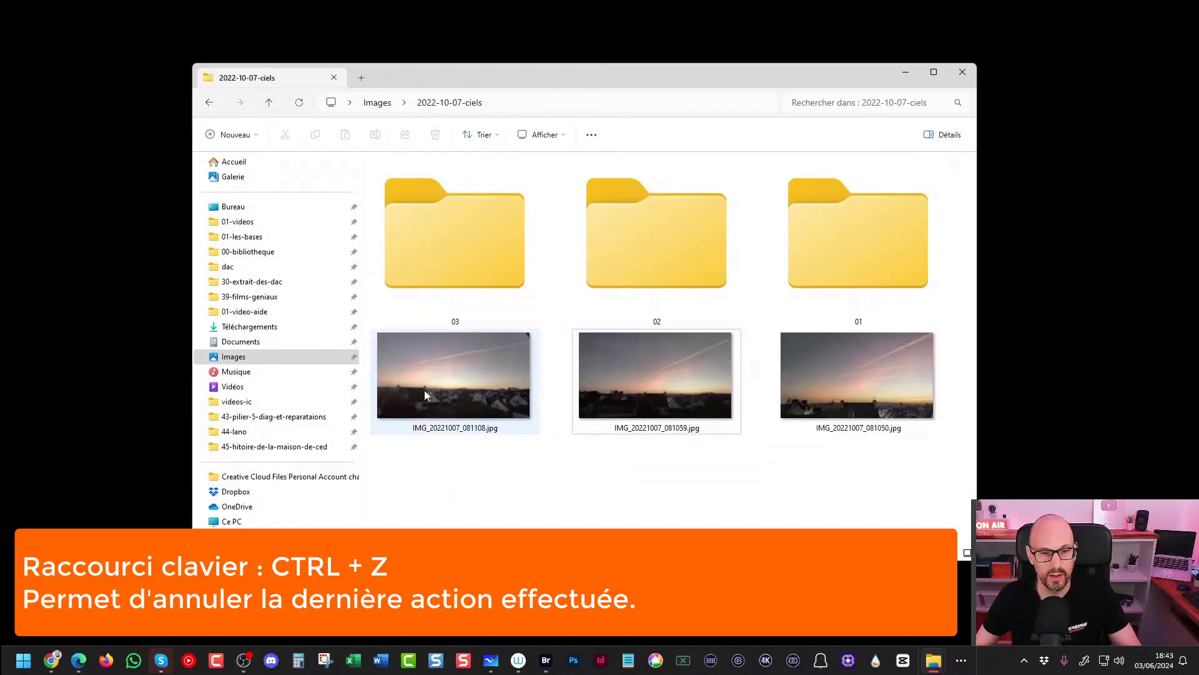
Copy photo IMG_20221007_081108.jpg into folder 03, IMG_20221007_081059.jpg into 02 and IMG_20221007_081050.jpg into 01
{"action": "left_click_drag", "start_coordinate": [424, 395], "coordinate": [438, 268]}
{"action": "left_click_drag", "start_coordinate": [656, 392], "coordinate": [666, 277]}
{"action": "left_click_drag", "start_coordinate": [848, 390], "coordinate": [858, 291]}
{"action": "left_click", "coordinate": [581, 506]}
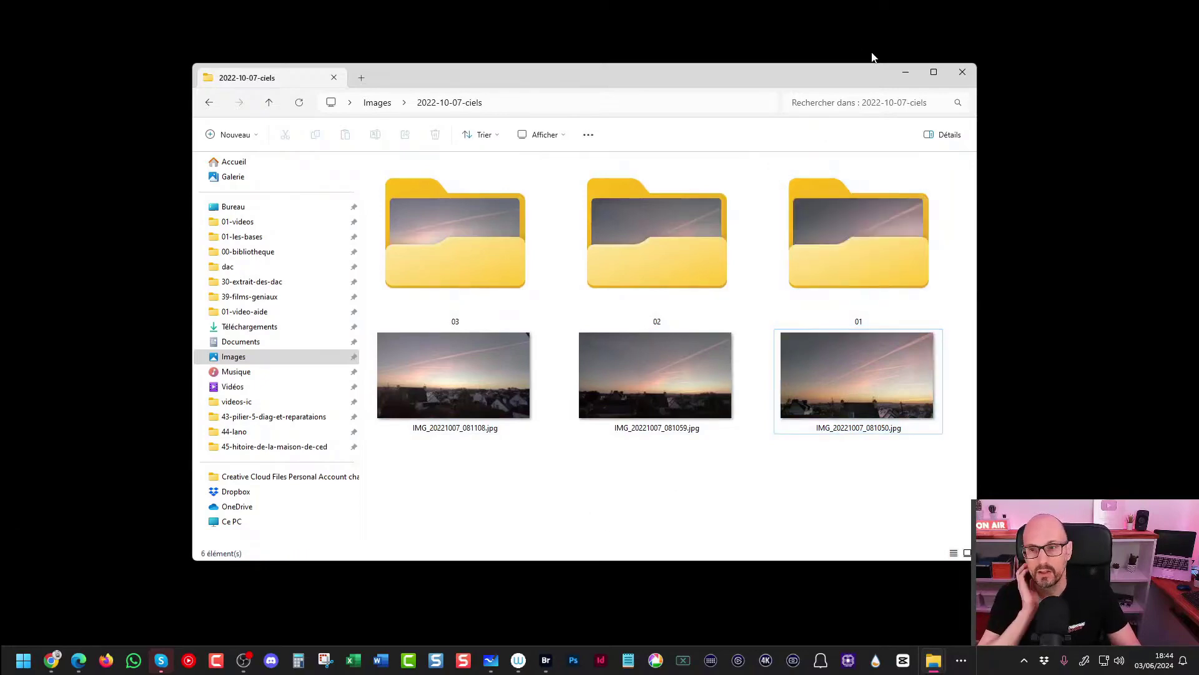
Restart File Explorer and check how 2022-06-11-balade-bretagne and 2022-10-07-ciels in Images display their files
{"action": "left_click", "coordinate": [960, 75]}
{"action": "key", "text": "super+e"}
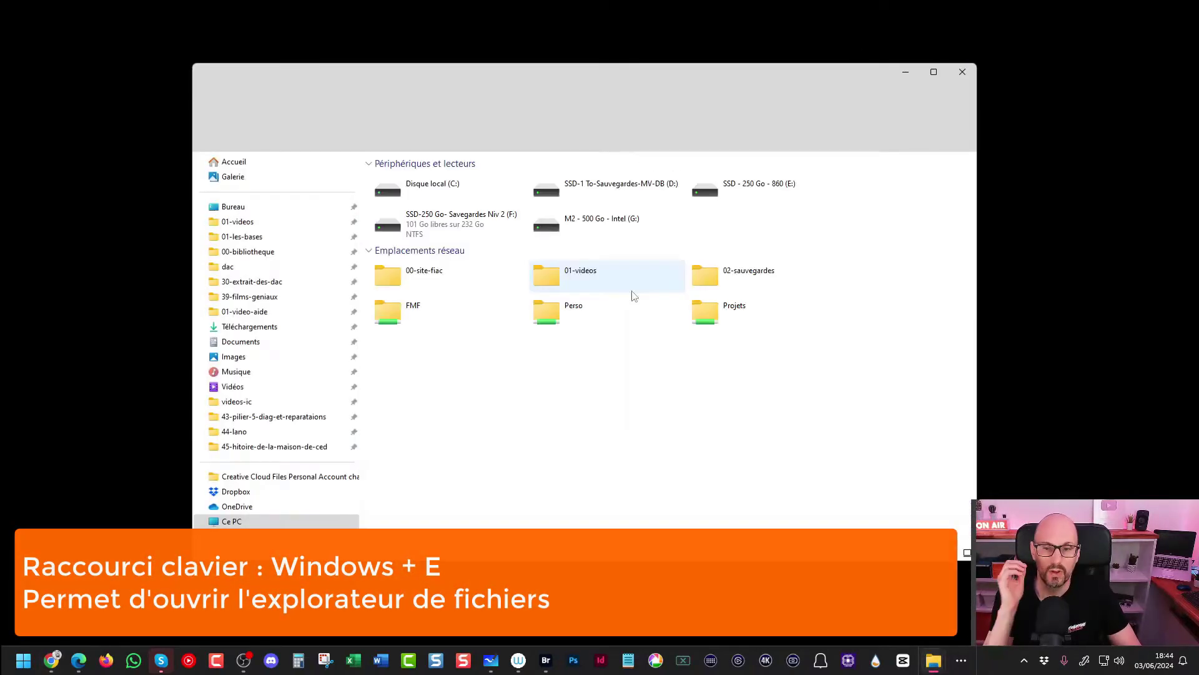
{"action": "left_click", "coordinate": [234, 357]}
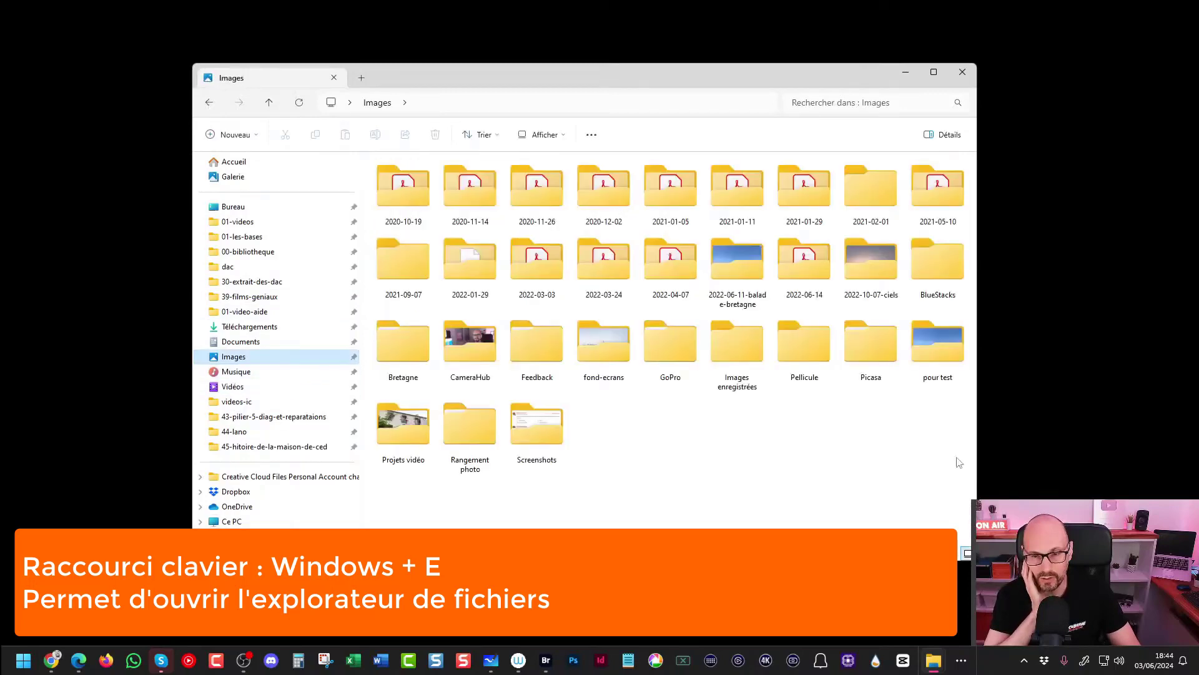
{"action": "double_click", "coordinate": [747, 267]}
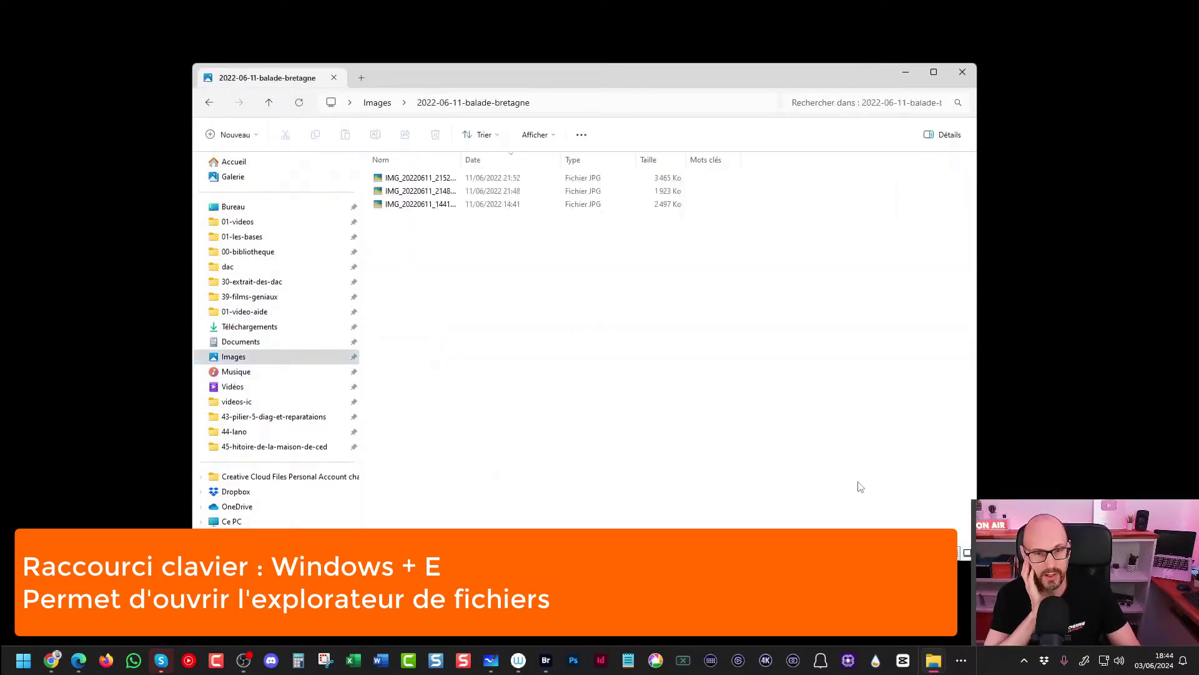
{"action": "left_click", "coordinate": [377, 103]}
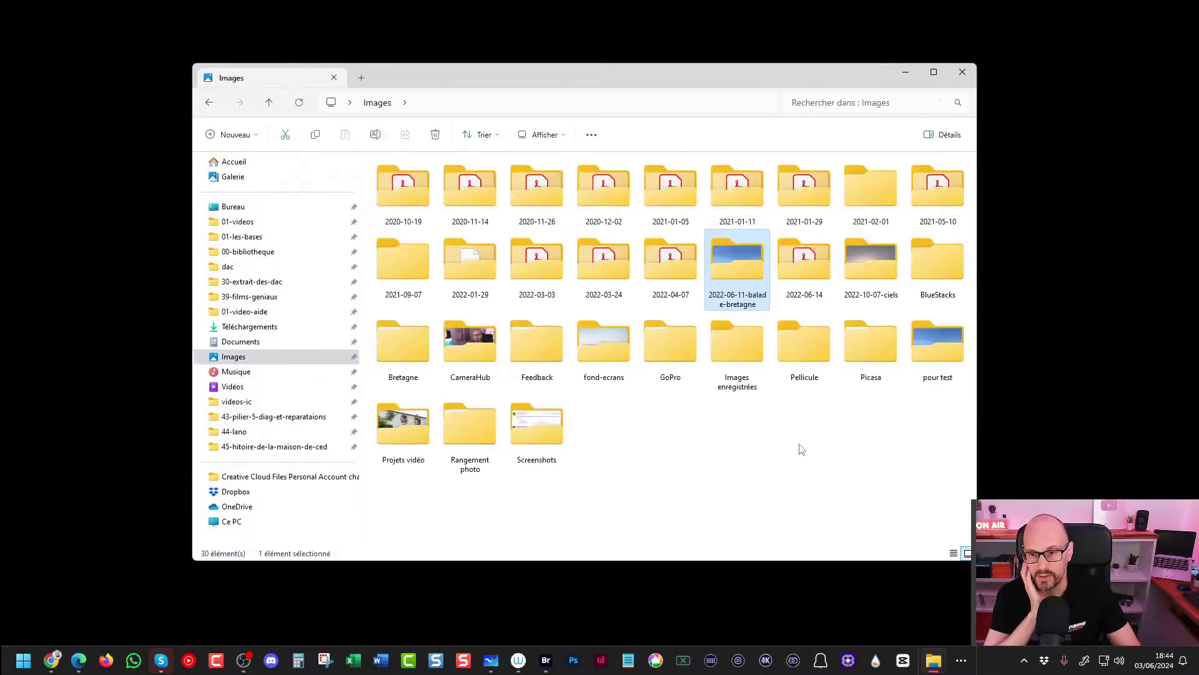
{"action": "double_click", "coordinate": [855, 268]}
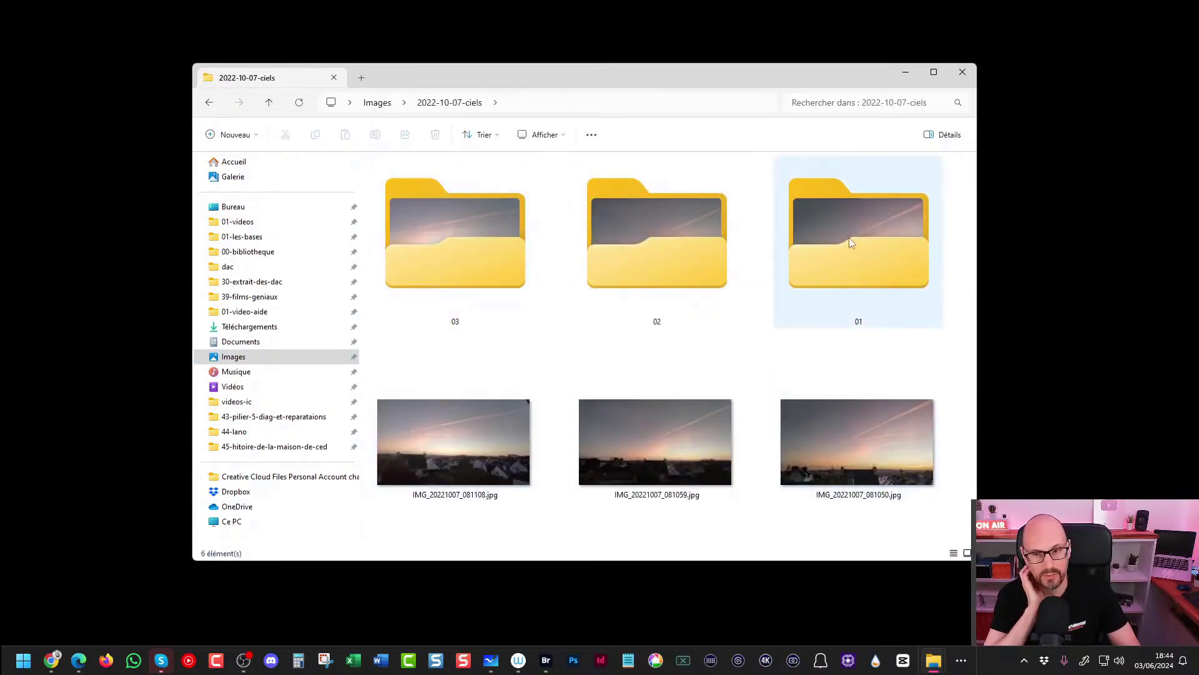
Show the contents of subfolder 03 in 2022-10-07-ciels as very large icons
{"action": "double_click", "coordinate": [483, 236]}
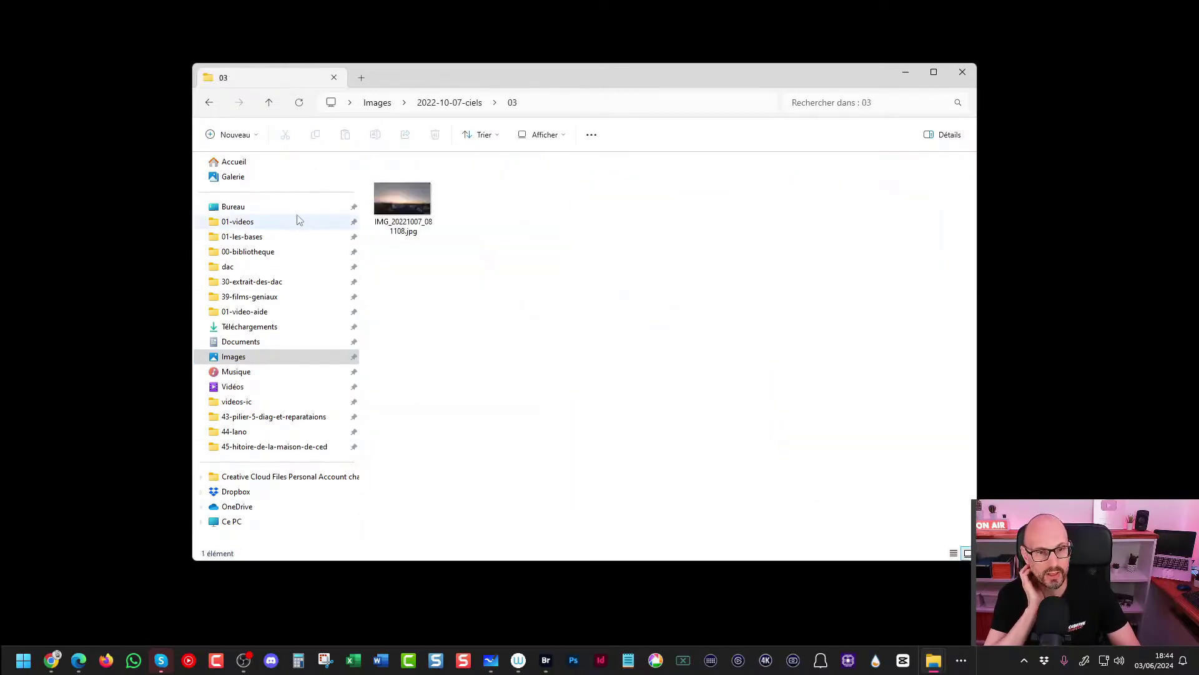
{"action": "left_click", "coordinate": [541, 139]}
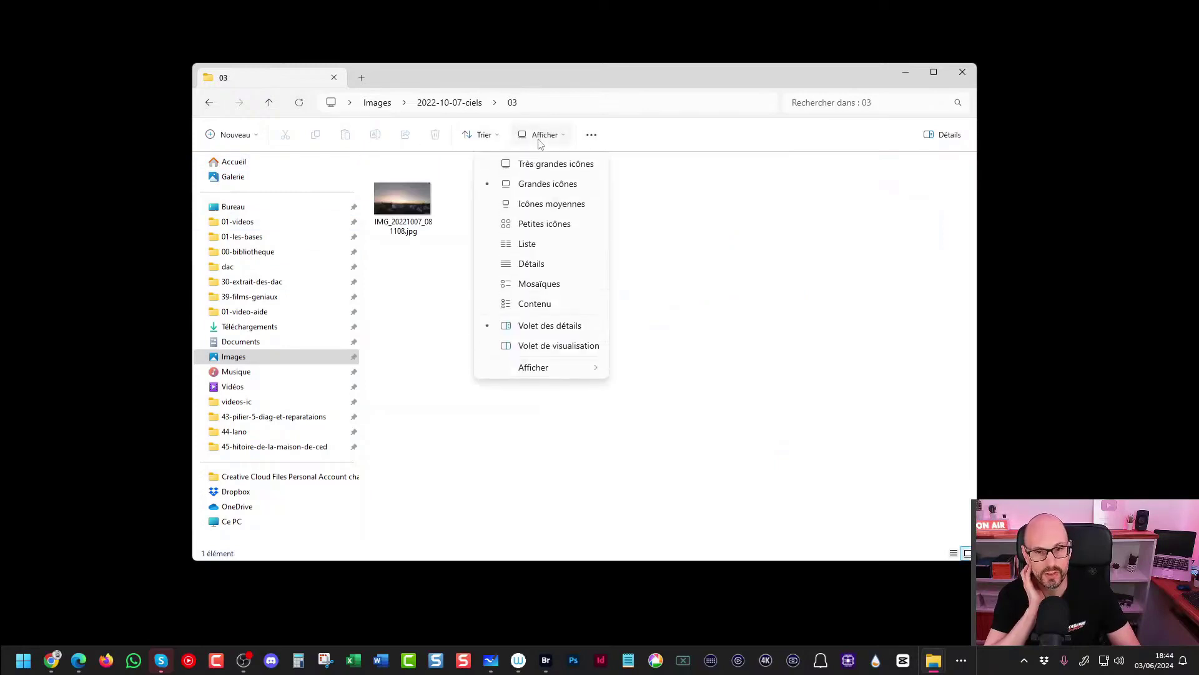
{"action": "left_click", "coordinate": [537, 164]}
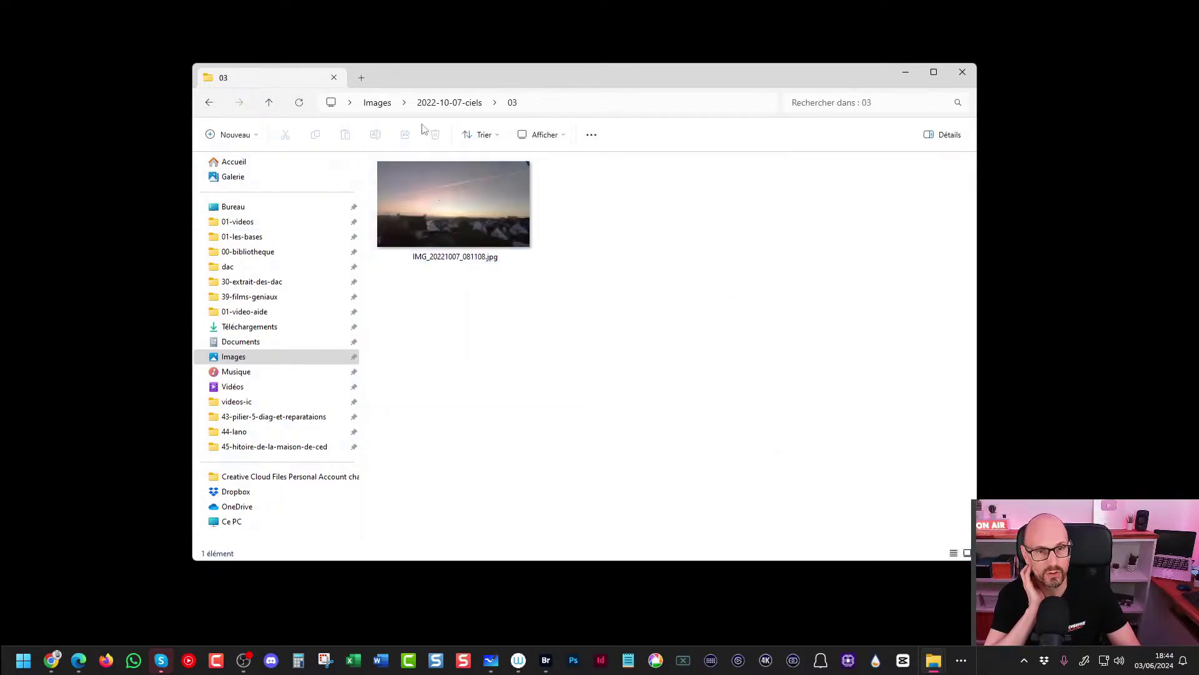
Check how subfolders 02 and 01 display their photos, and return to 2022-10-07-ciels
{"action": "left_click", "coordinate": [452, 104]}
{"action": "double_click", "coordinate": [614, 261]}
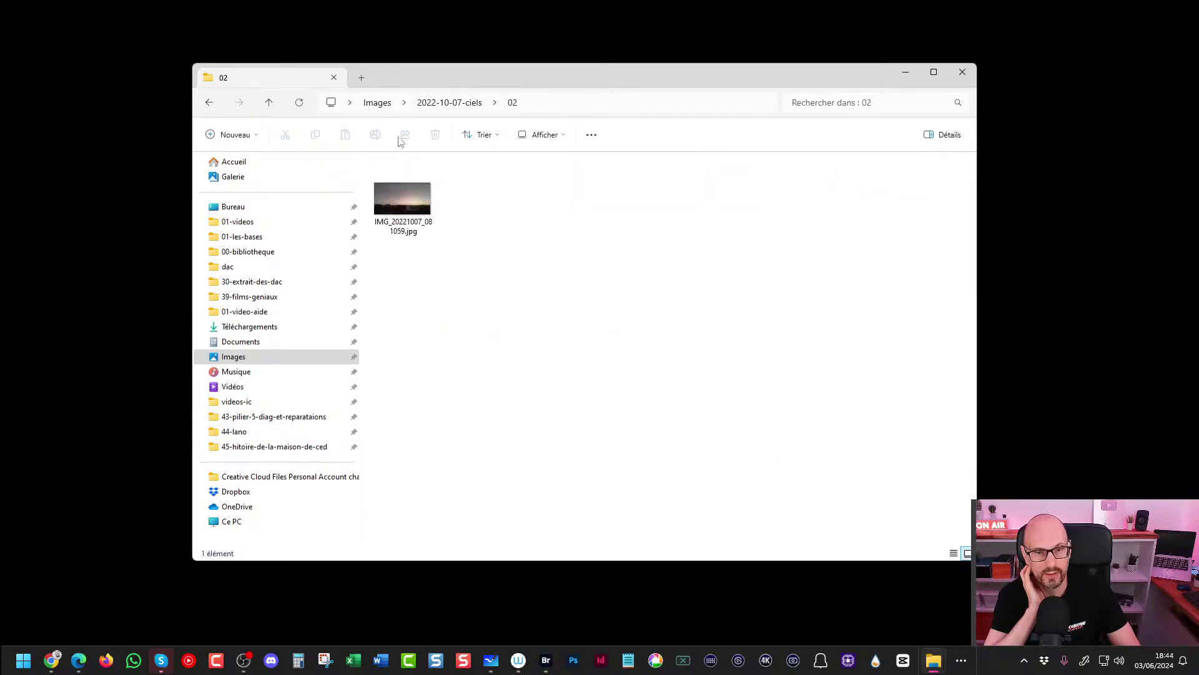
{"action": "left_click", "coordinate": [448, 104]}
{"action": "double_click", "coordinate": [813, 241]}
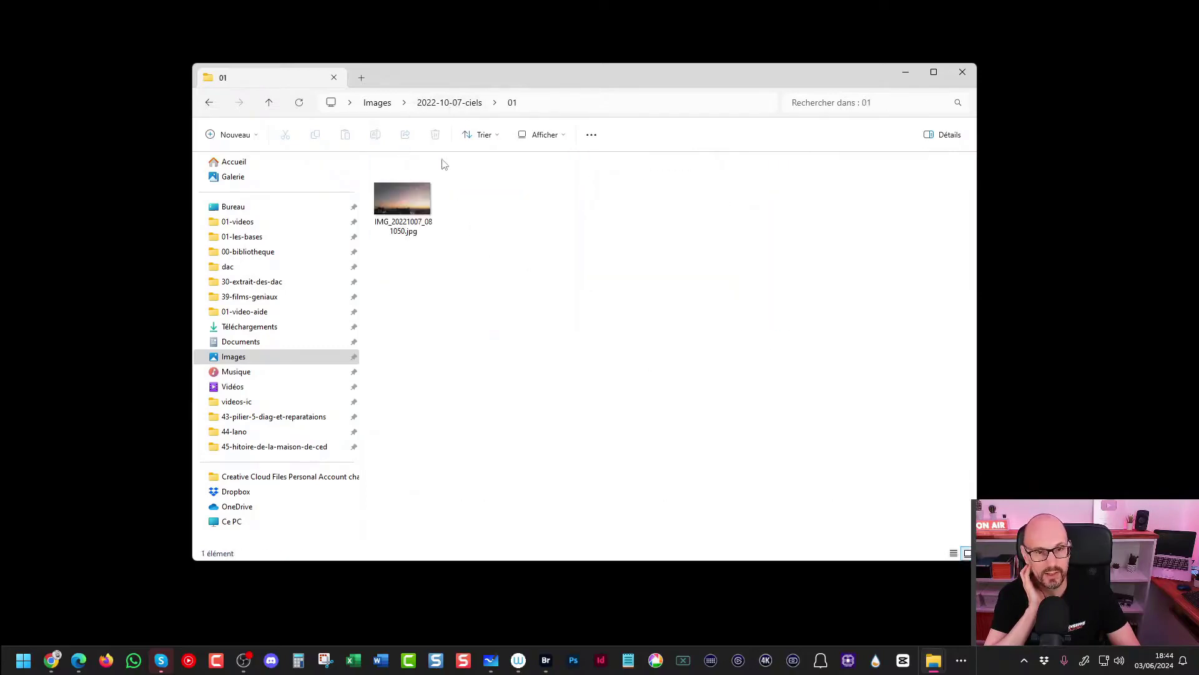
{"action": "left_click", "coordinate": [448, 104]}
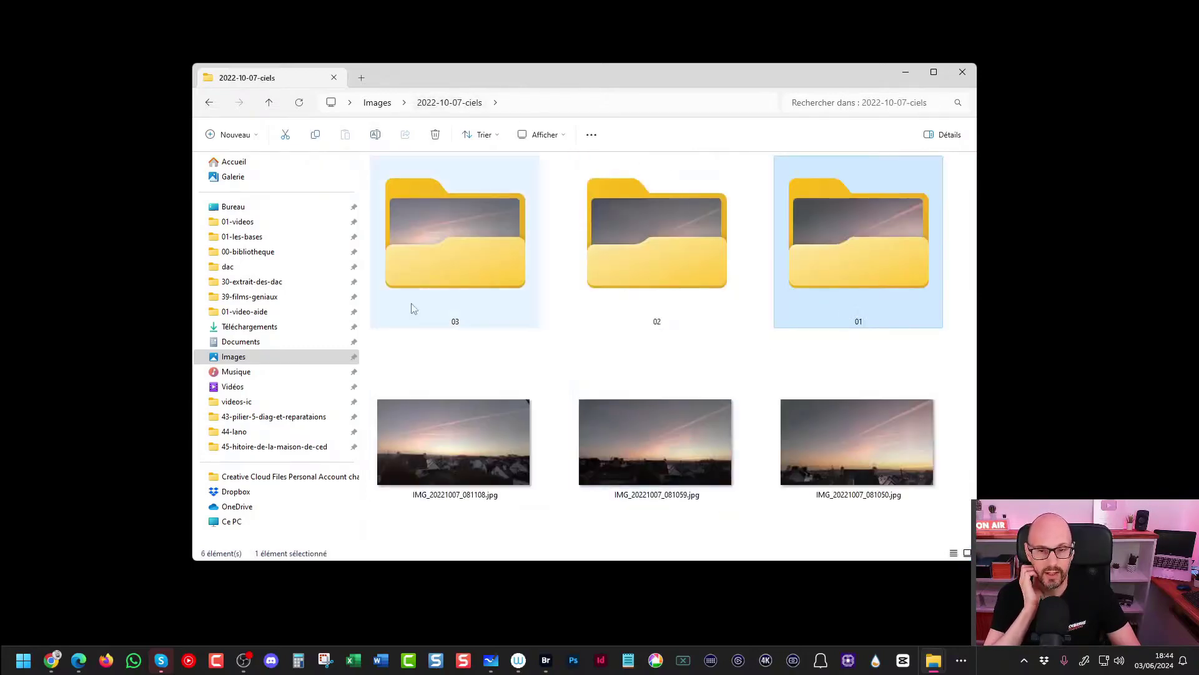
{"action": "left_click", "coordinate": [409, 222]}
{"action": "left_click", "coordinate": [639, 241]}
{"action": "left_click", "coordinate": [845, 242]}
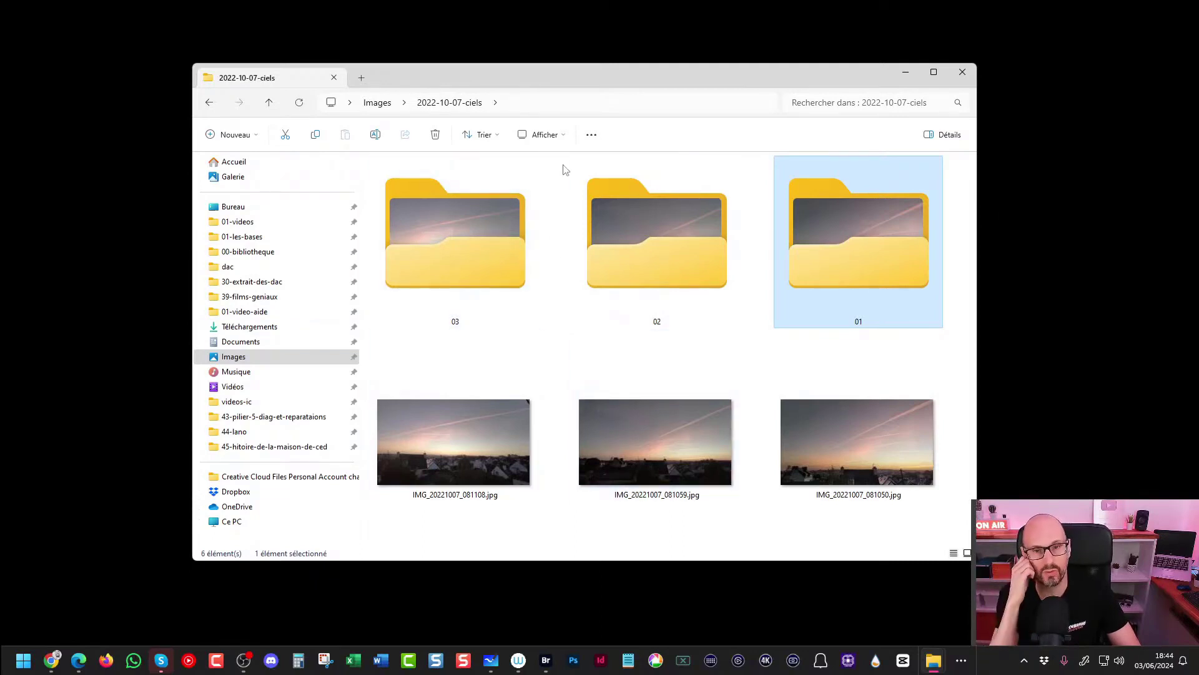
Show 2022-10-07-ciels in Details view and sort its contents by ascending date
{"action": "left_click", "coordinate": [563, 136]}
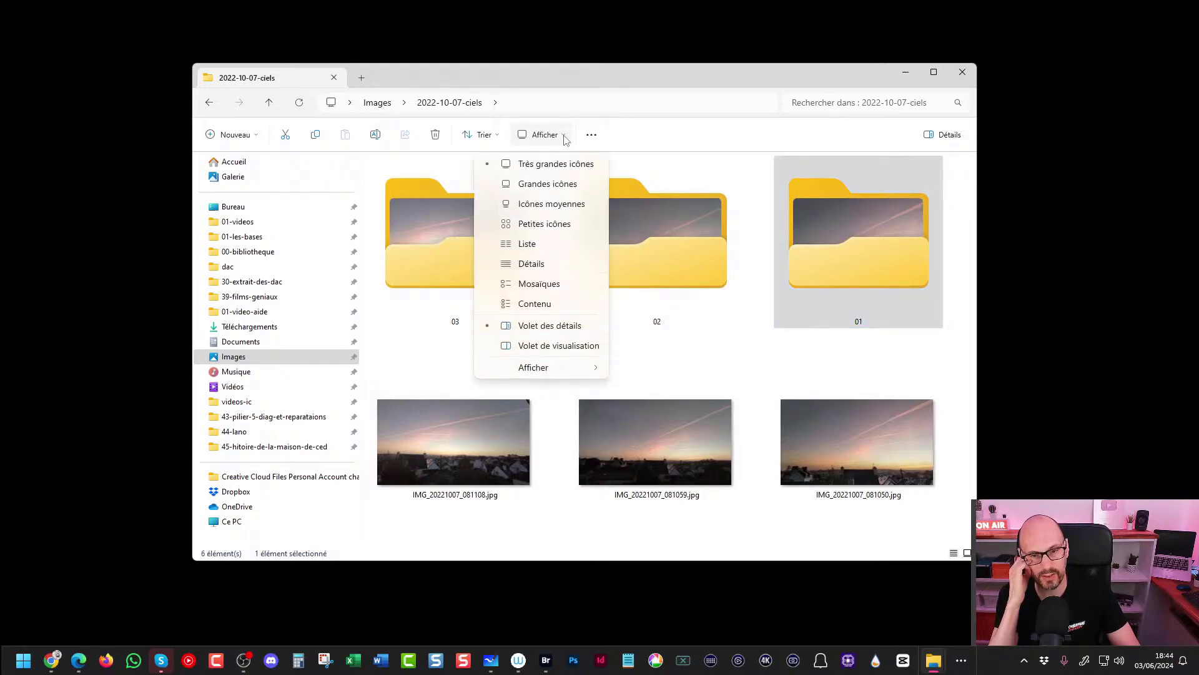
{"action": "left_click", "coordinate": [531, 263]}
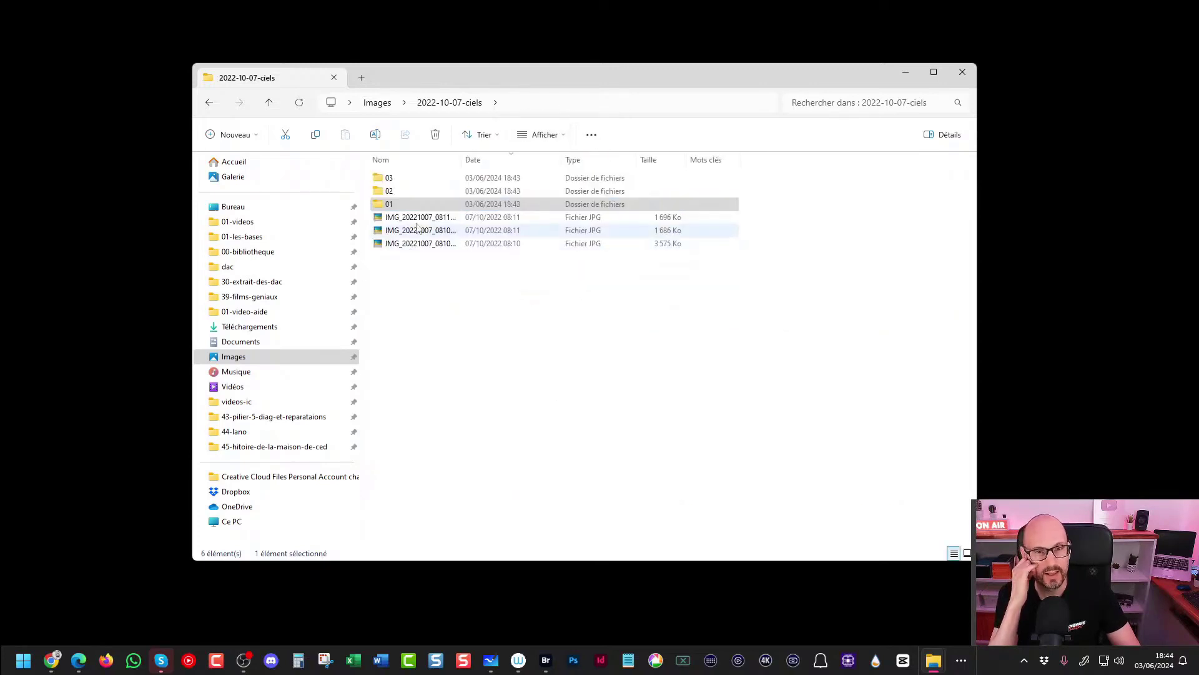
{"action": "left_click", "coordinate": [497, 161]}
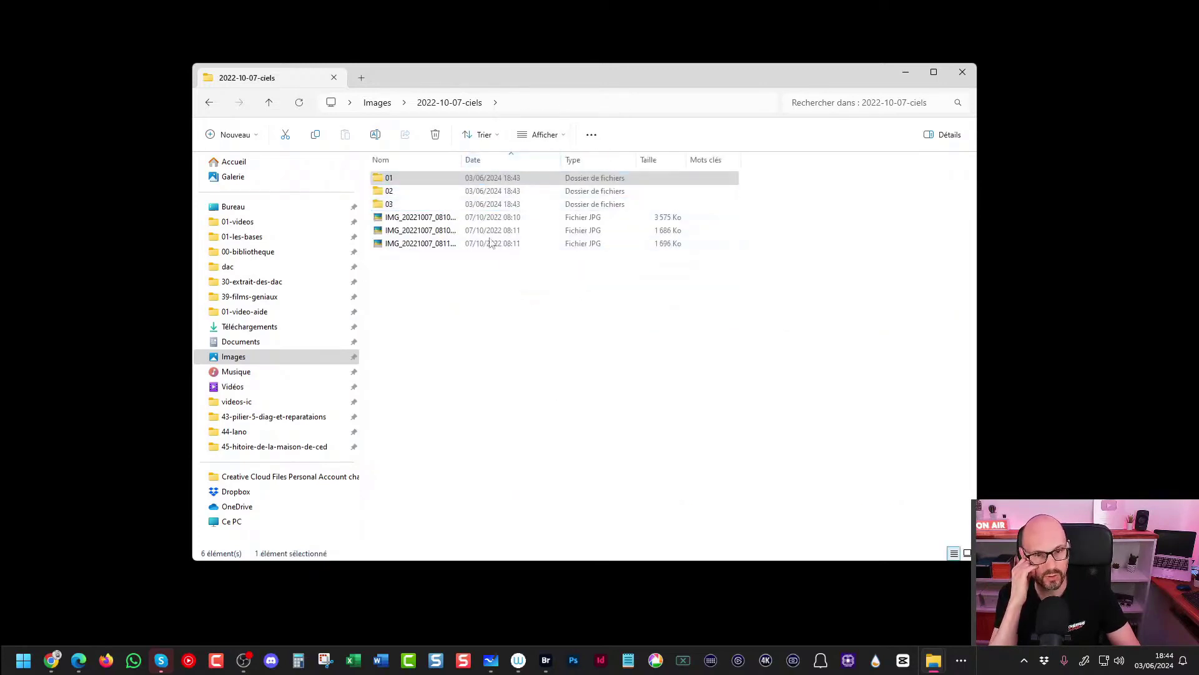
{"action": "left_click", "coordinate": [489, 395]}
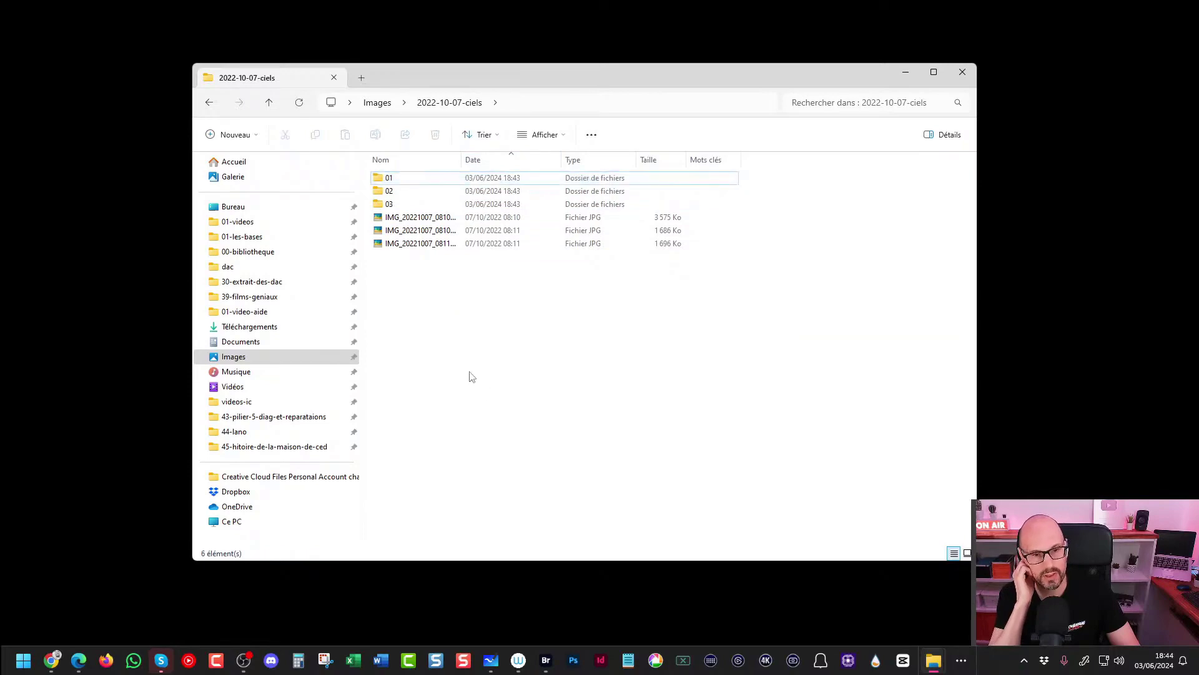
Restart File Explorer and reopen 2022-10-07-ciels in Images to check its display mode and sort order
{"action": "left_click", "coordinate": [963, 74]}
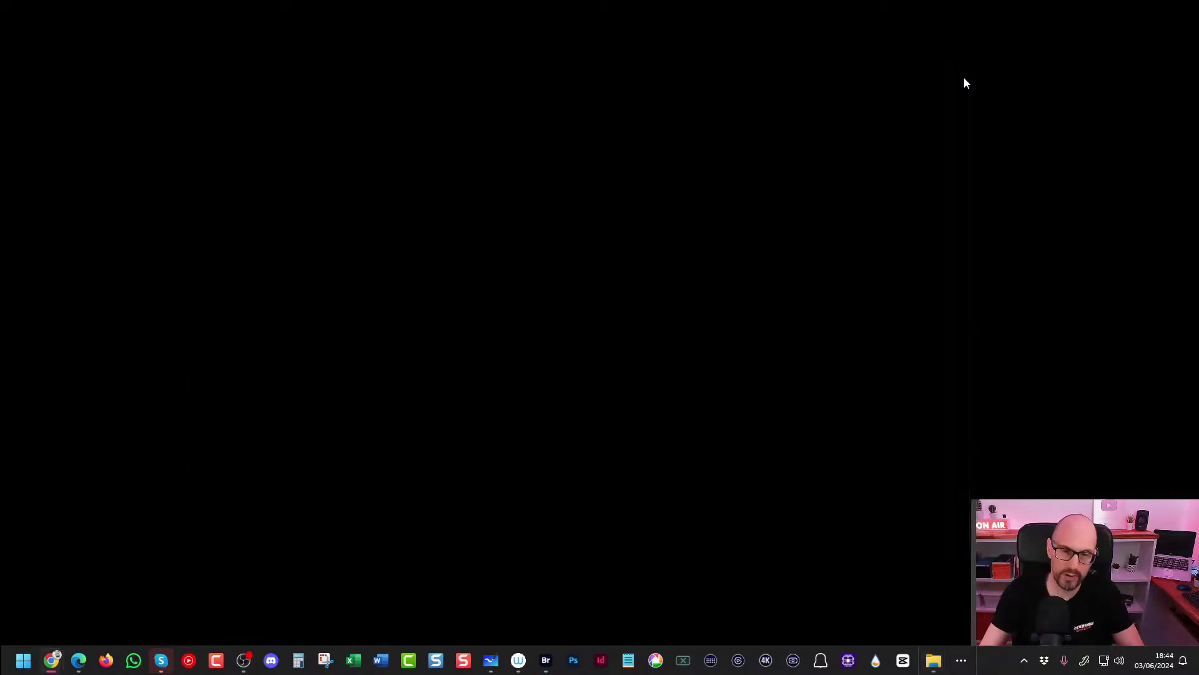
{"action": "key", "text": "super+e"}
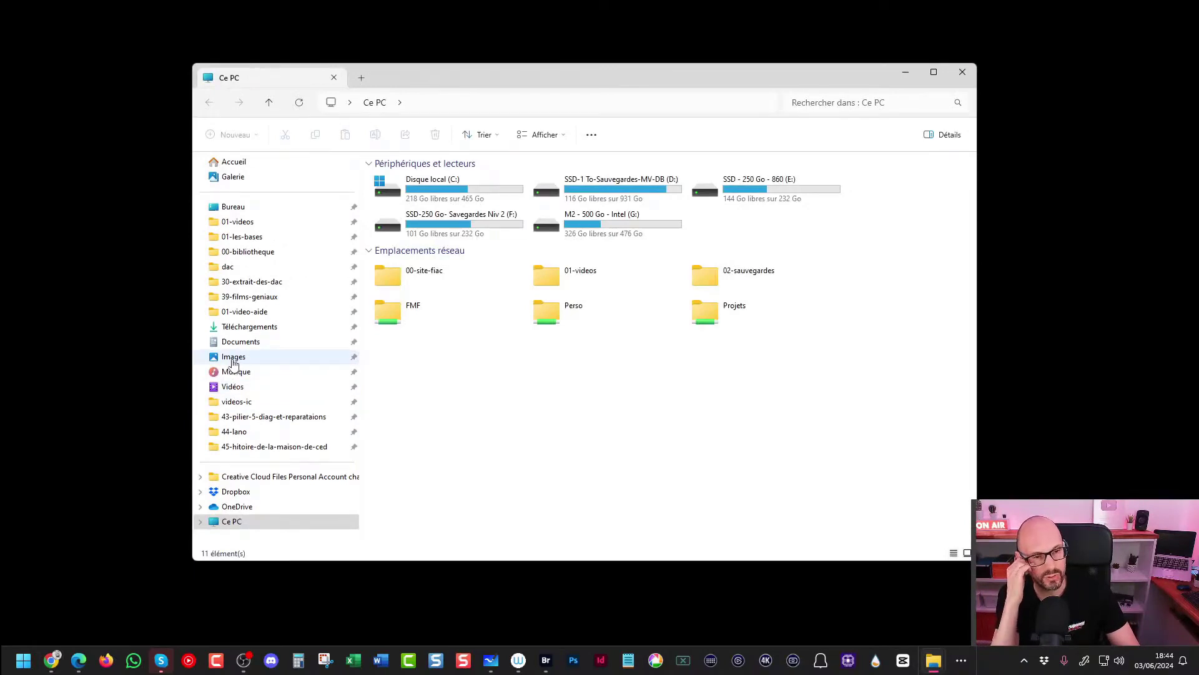
{"action": "left_click", "coordinate": [233, 361]}
{"action": "left_click", "coordinate": [862, 299]}
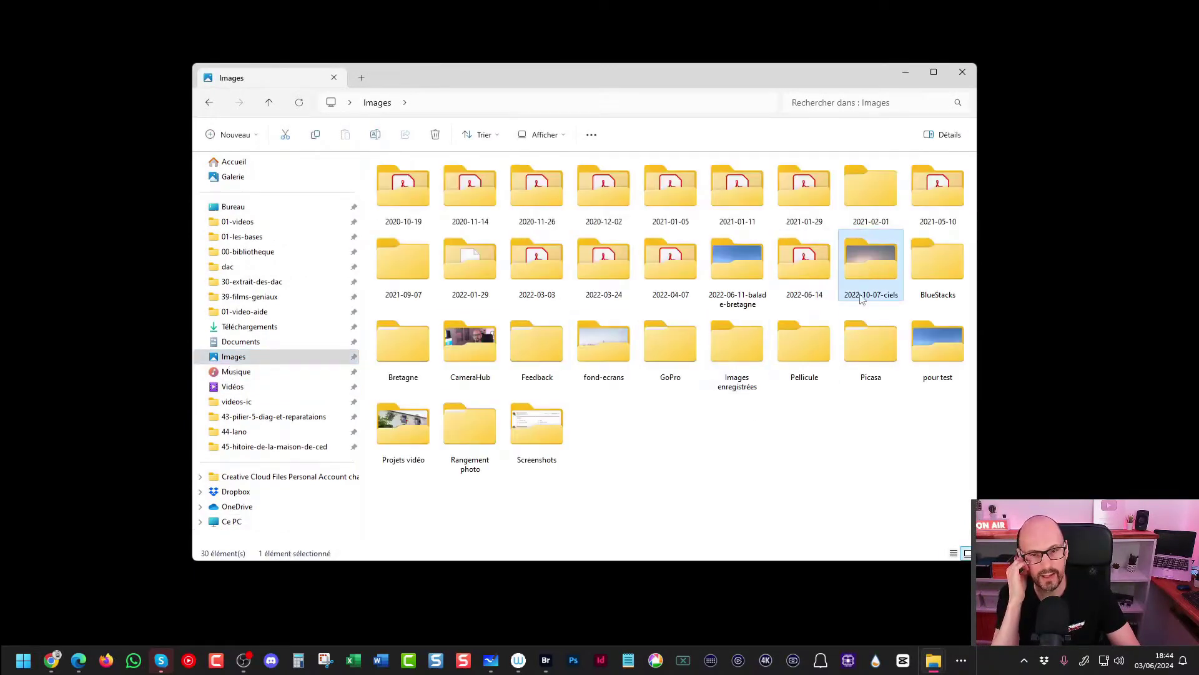
{"action": "double_click", "coordinate": [862, 299]}
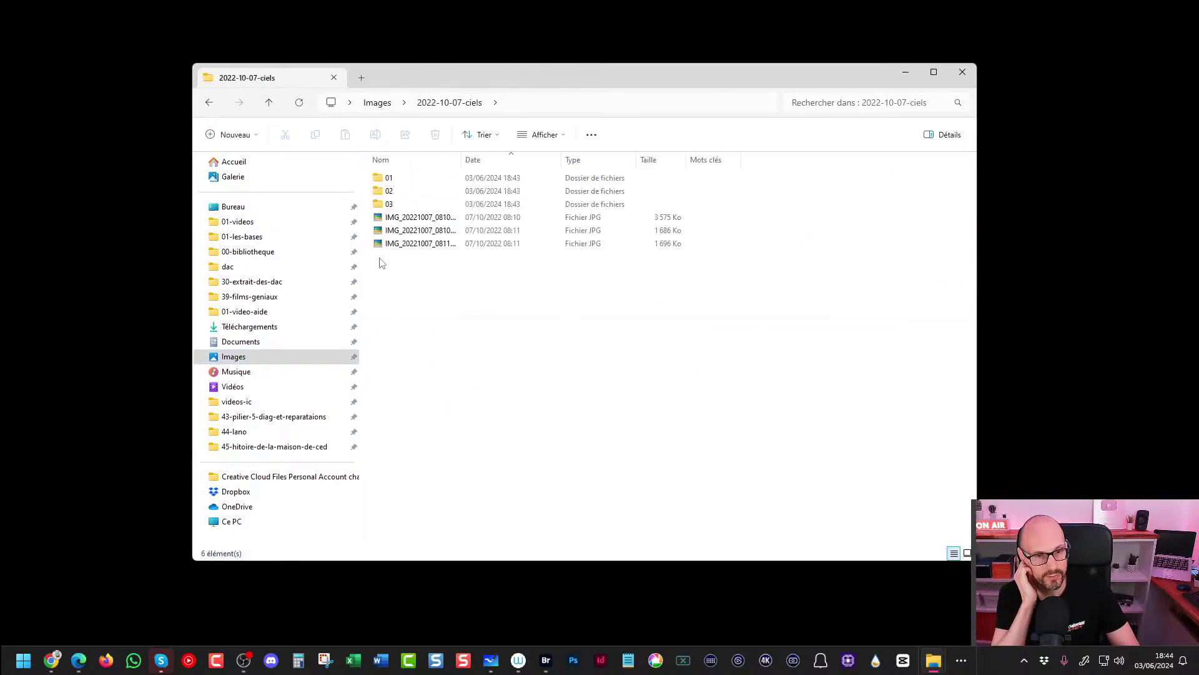
Check how subfolders 01, 02 and 03 of 2022-10-07-ciels display their photos, and close File Explorer
{"action": "left_click", "coordinate": [406, 177]}
{"action": "double_click", "coordinate": [406, 177]}
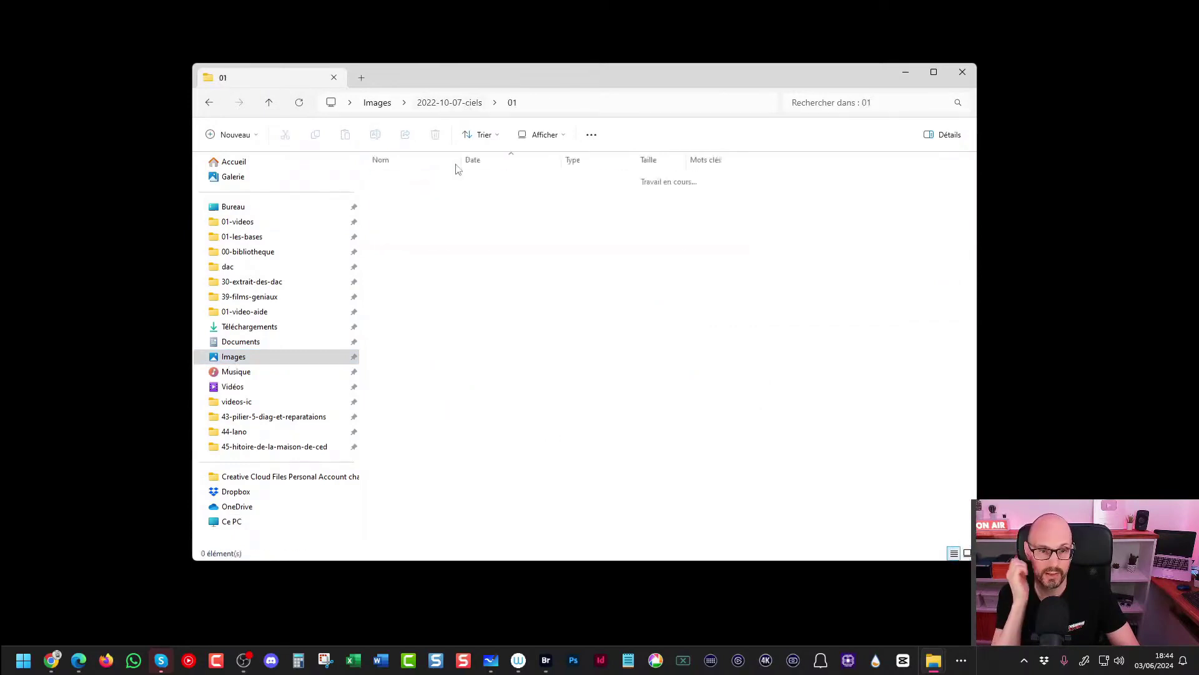
{"action": "double_click", "coordinate": [403, 194]}
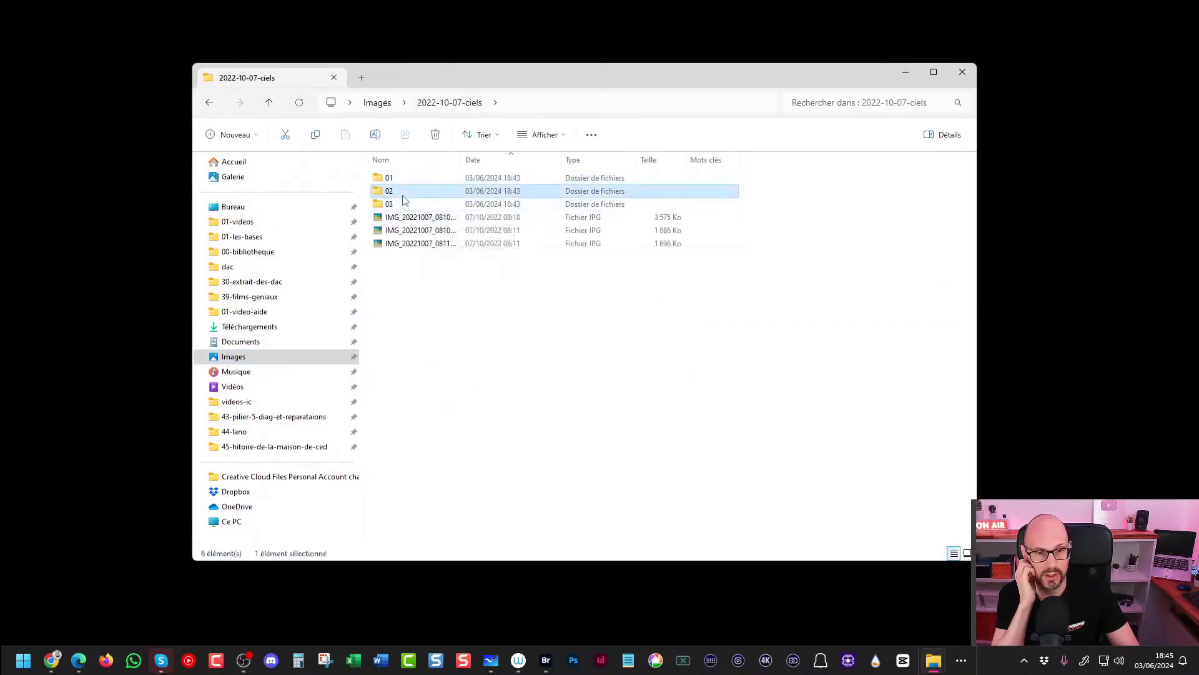
{"action": "left_click", "coordinate": [462, 94]}
{"action": "key", "text": "Return"}
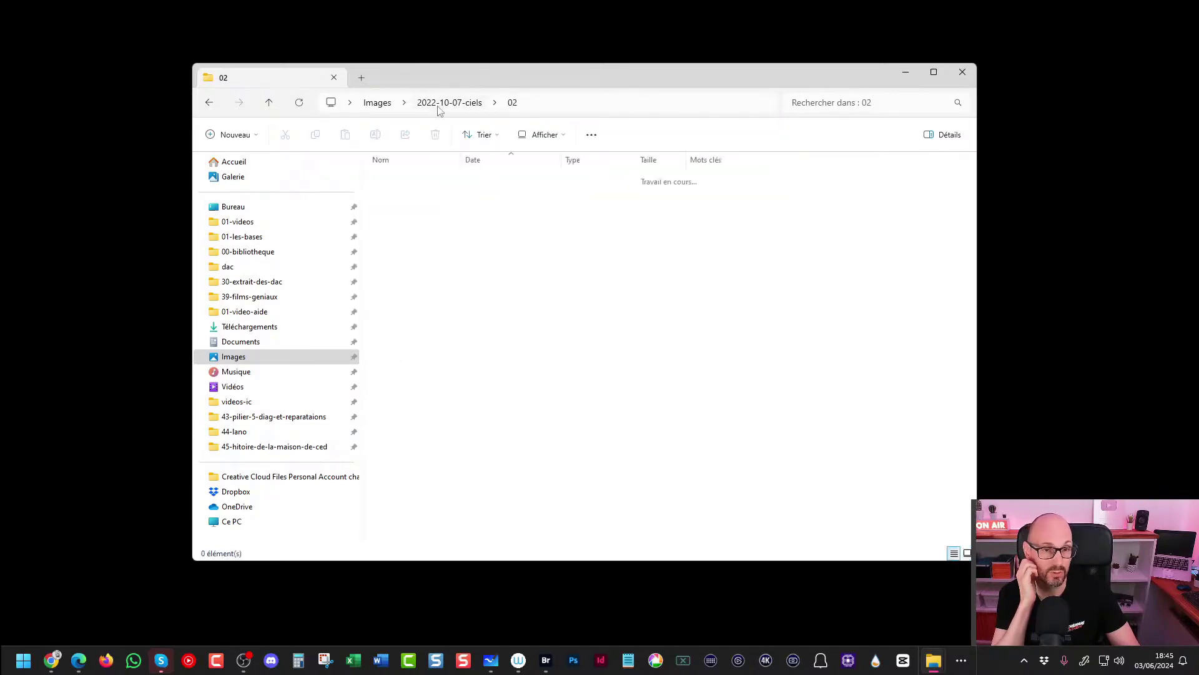
{"action": "left_click", "coordinate": [440, 104]}
{"action": "double_click", "coordinate": [405, 206]}
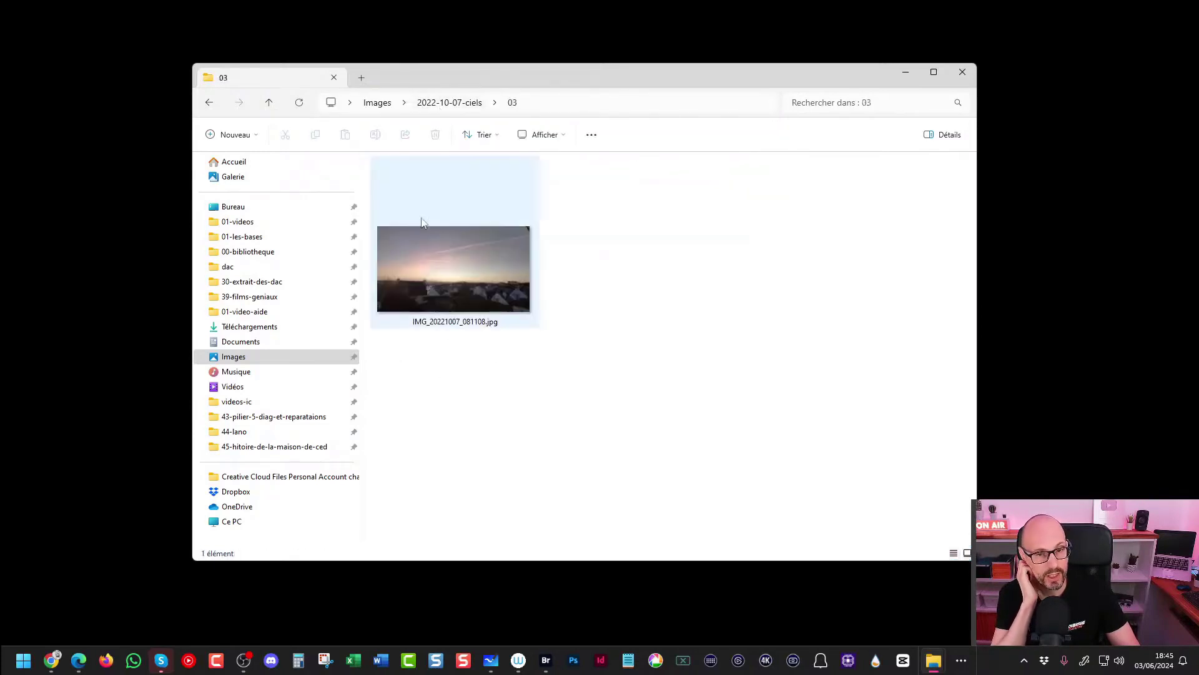
{"action": "left_click", "coordinate": [445, 103]}
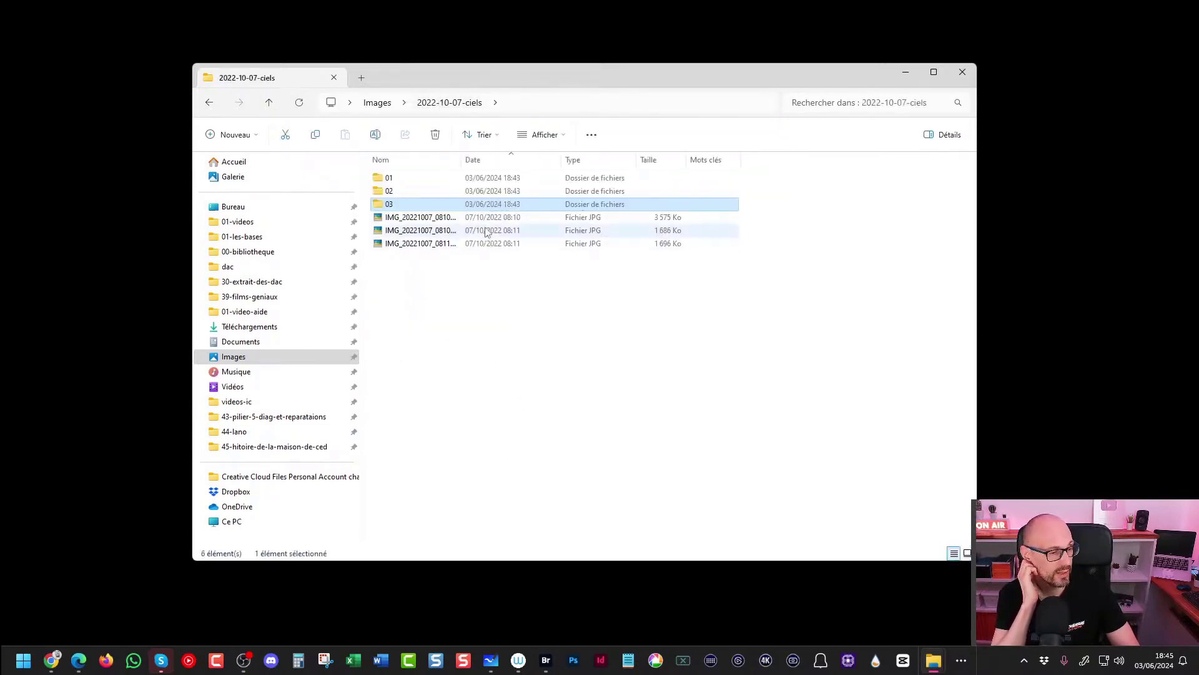
{"action": "left_click", "coordinate": [962, 75]}
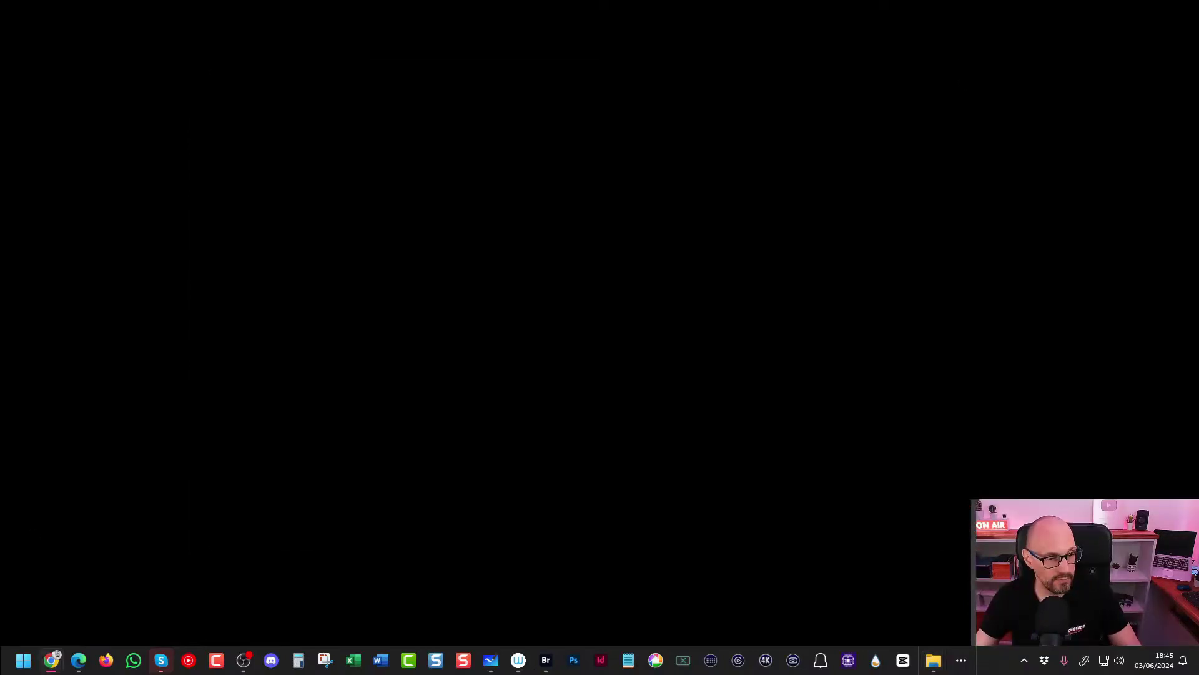
Switch to the tirokdo page in Chrome, draw a random number between 2 and 10, and close the window
{"action": "mouse_move", "coordinate": [63, 665]}
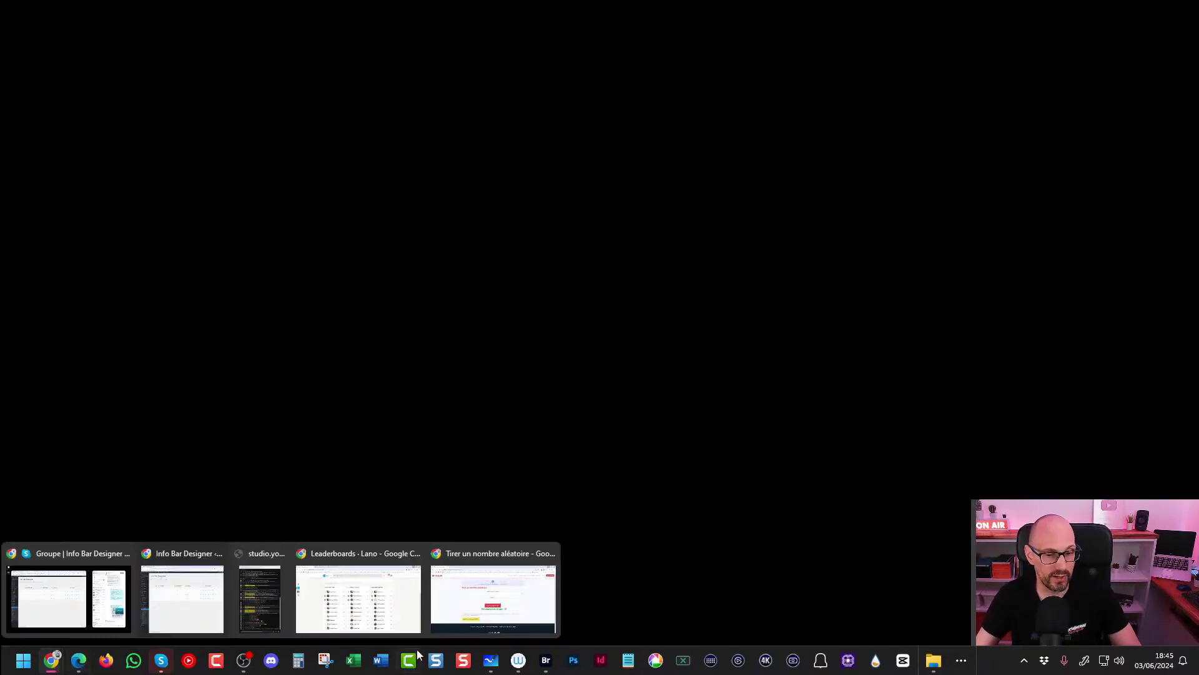
{"action": "left_click", "coordinate": [493, 597]}
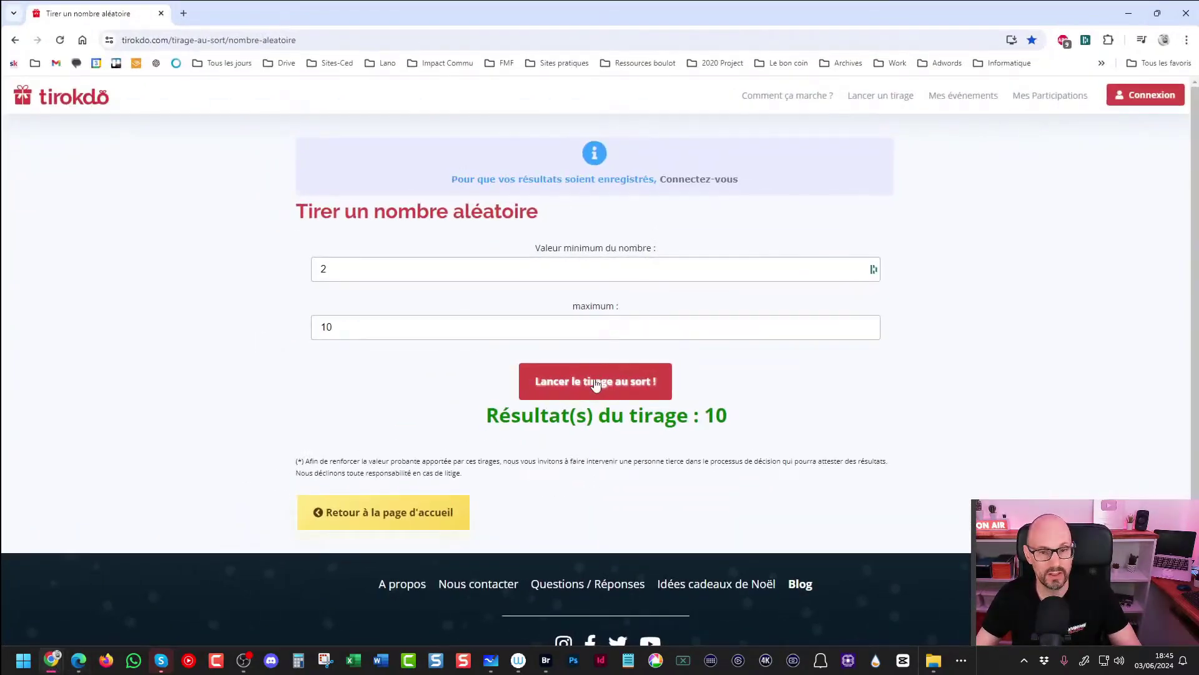
{"action": "left_click", "coordinate": [1190, 12]}
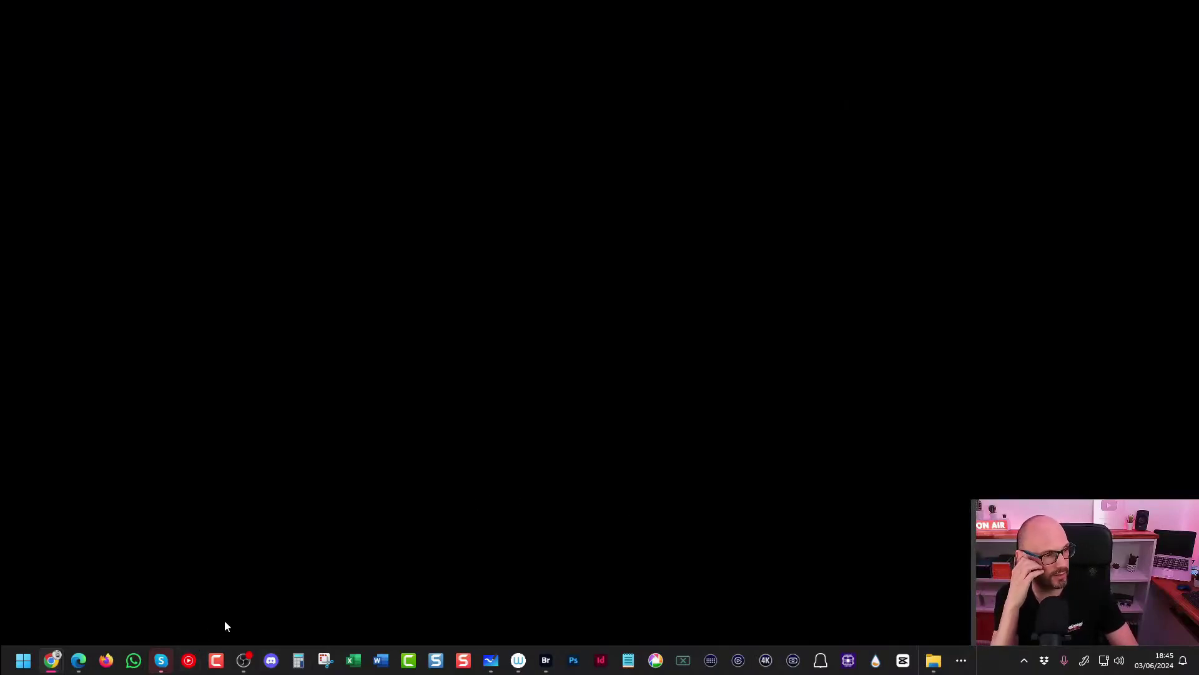
Switch to the beginner computer course website open in Edge
{"action": "mouse_move", "coordinate": [79, 660]}
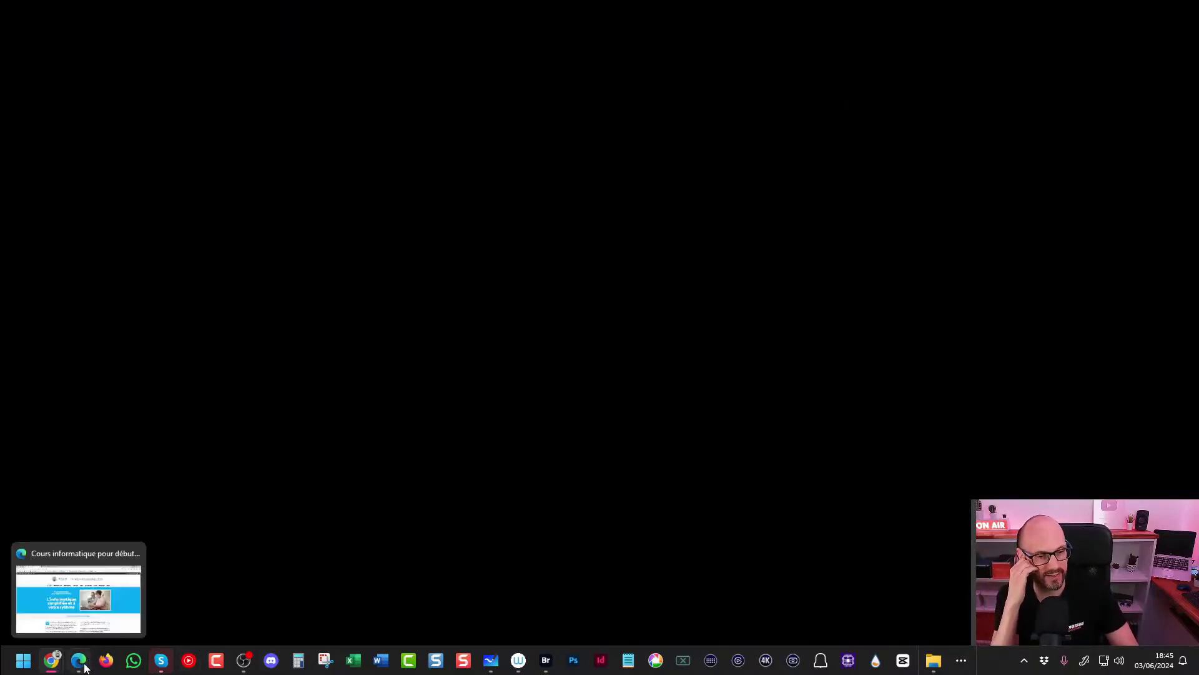
{"action": "left_click", "coordinate": [74, 611]}
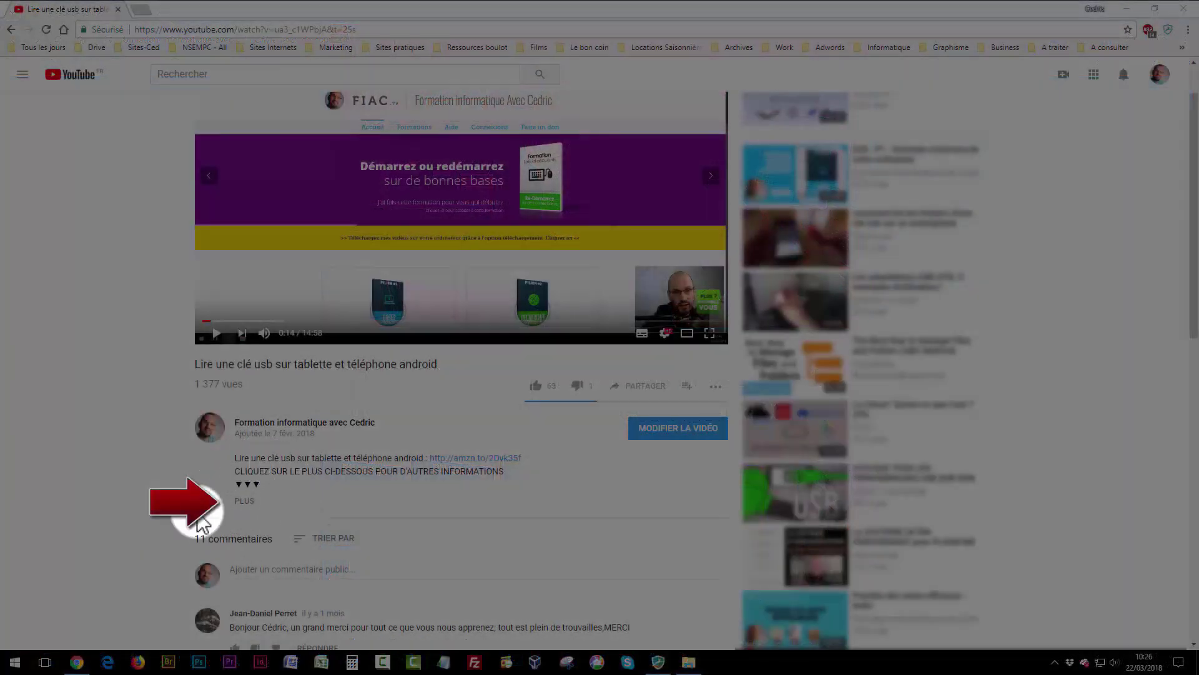
Expand the description of the YouTube video "Lire une clé usb sur tablette et téléphone android"
{"action": "left_click", "coordinate": [247, 503]}
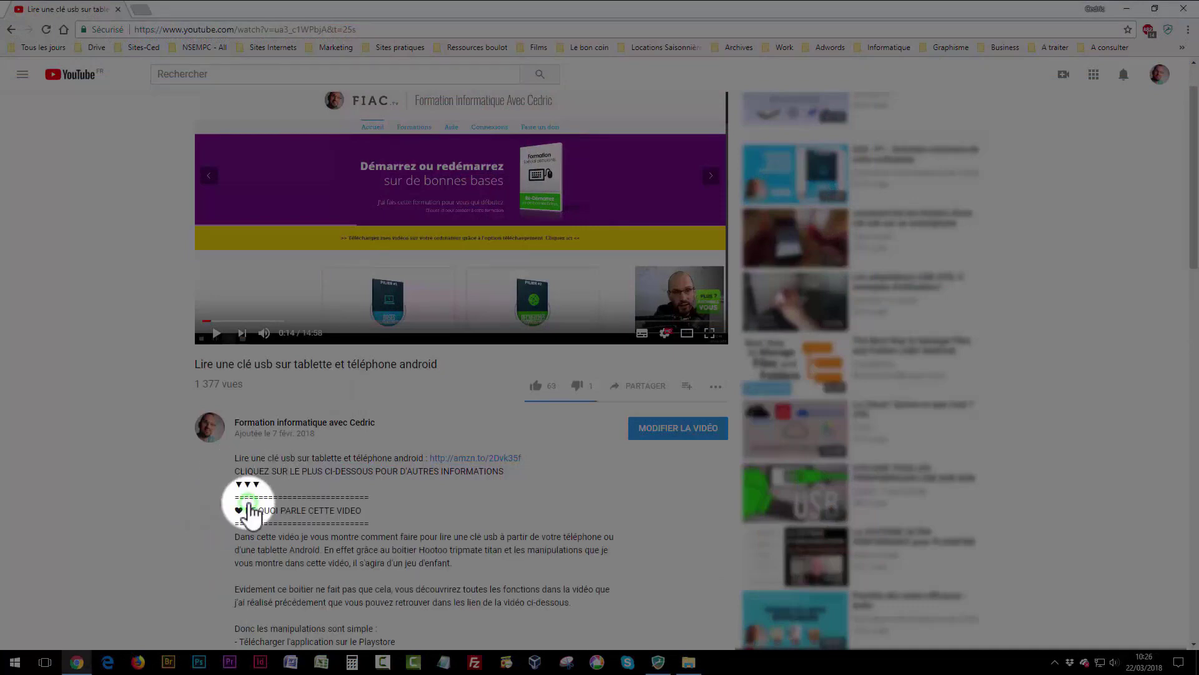